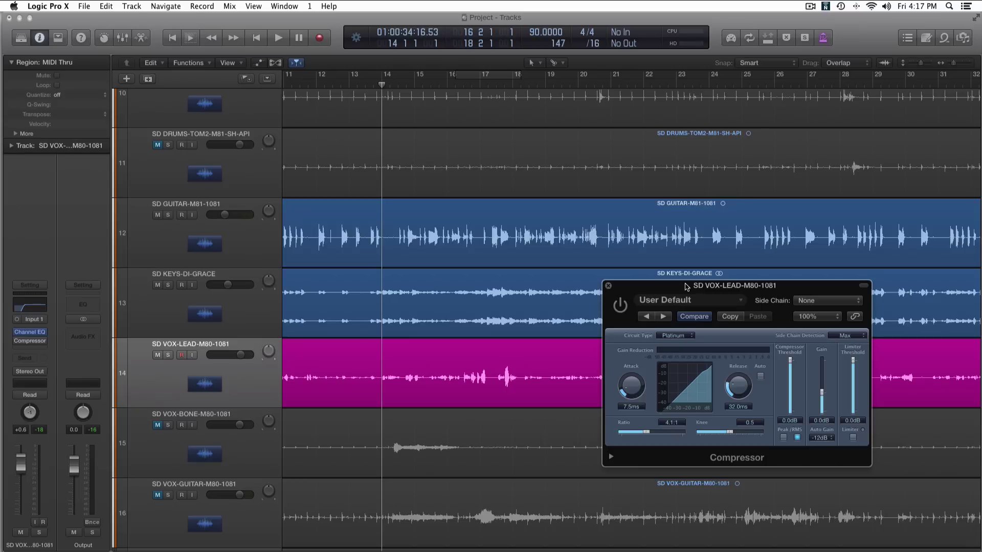
pyautogui.moveTo(687, 288); pyautogui.dragTo(690, 287)
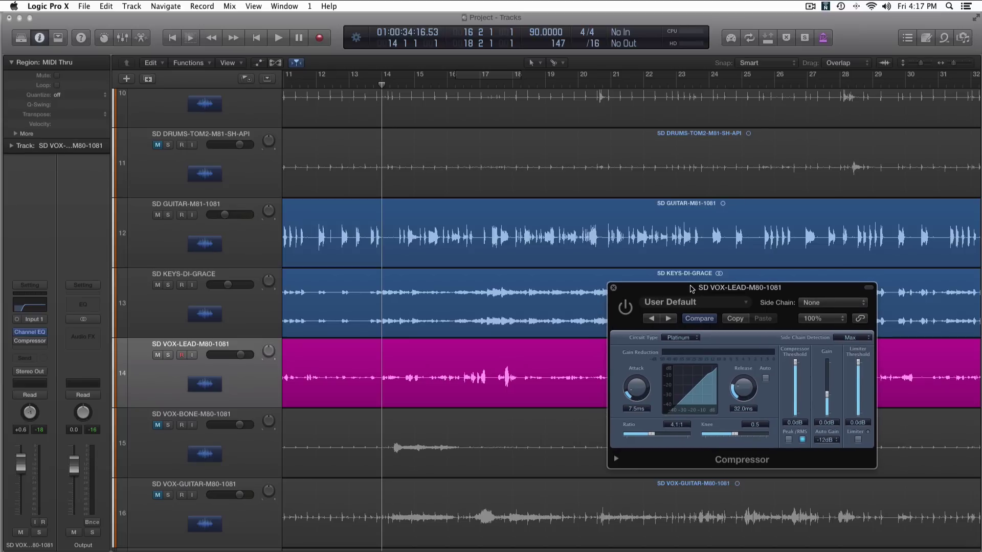
pyautogui.moveTo(691, 289); pyautogui.dragTo(674, 298)
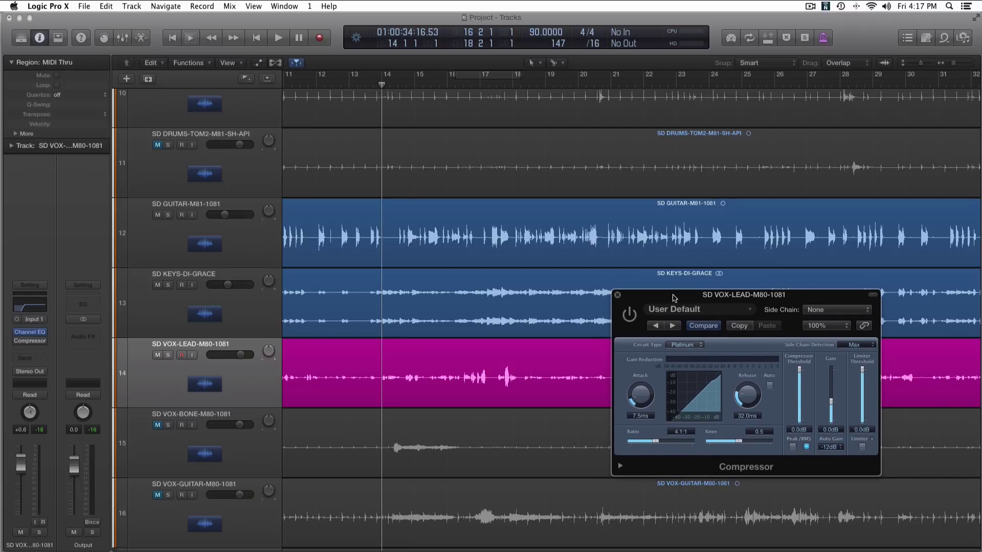
pyautogui.moveTo(673, 298); pyautogui.dragTo(665, 295)
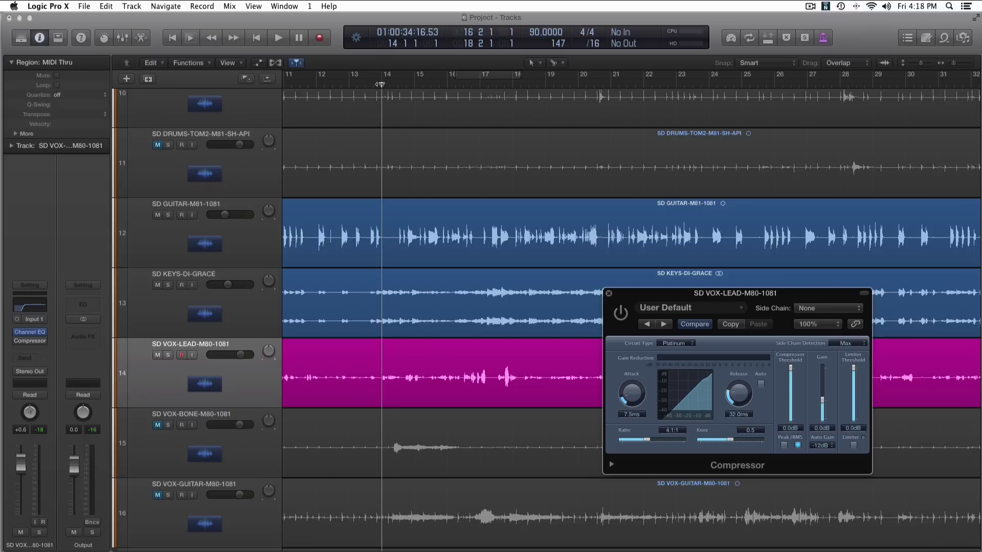
# Play the song from bar 14 to about bar 18 to hear the lead vocal with guitar and keys.
pyautogui.click(381, 85)
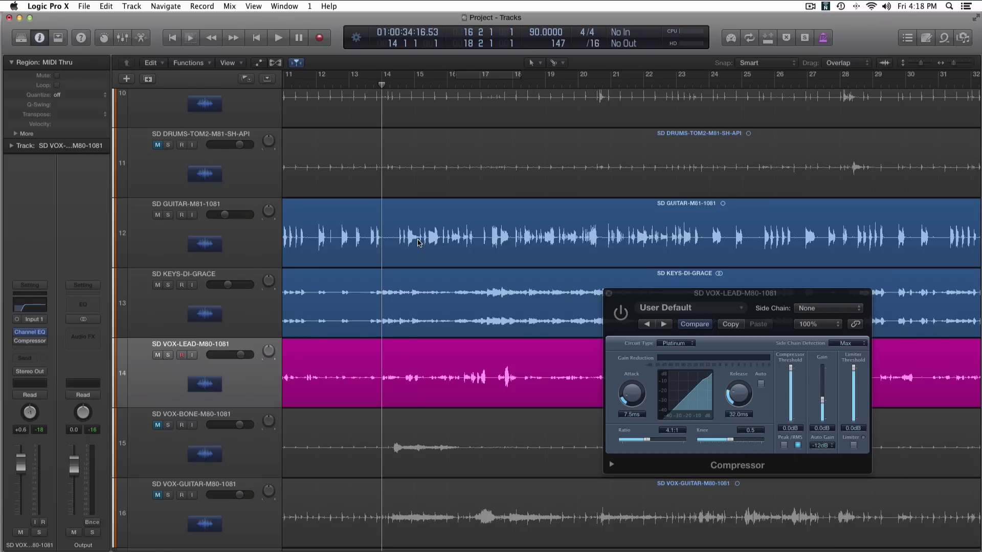
pyautogui.press('space')
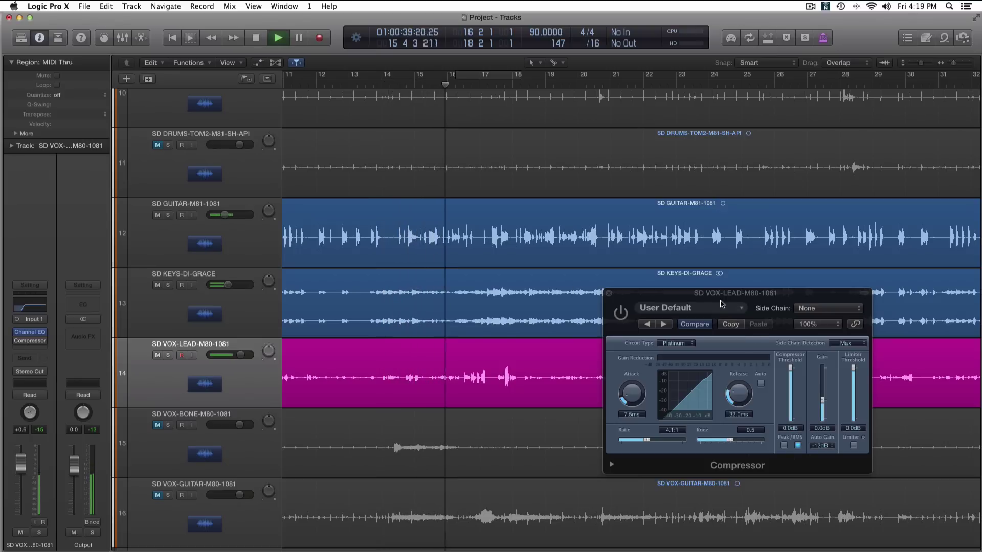
pyautogui.moveTo(735, 297); pyautogui.dragTo(818, 287)
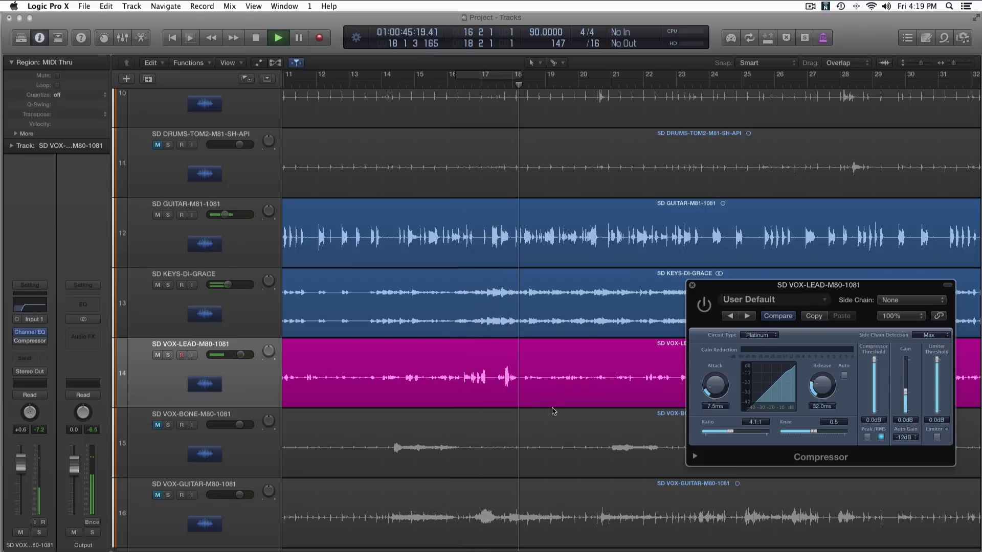
pyautogui.press('space')
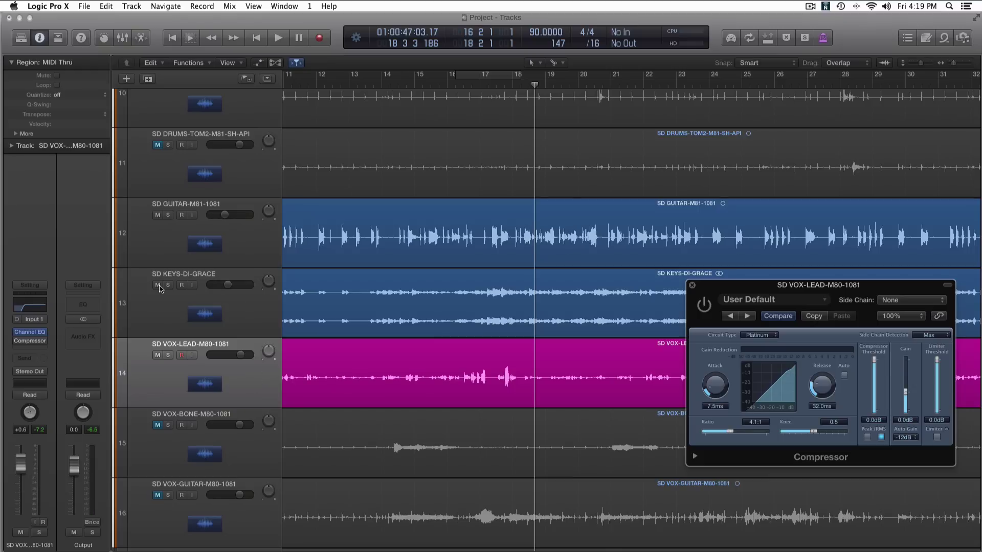
# Mute the SD KEYS-DI-GRACE and SD GUITAR-M81-1081 tracks.
pyautogui.click(158, 285)
pyautogui.click(157, 214)
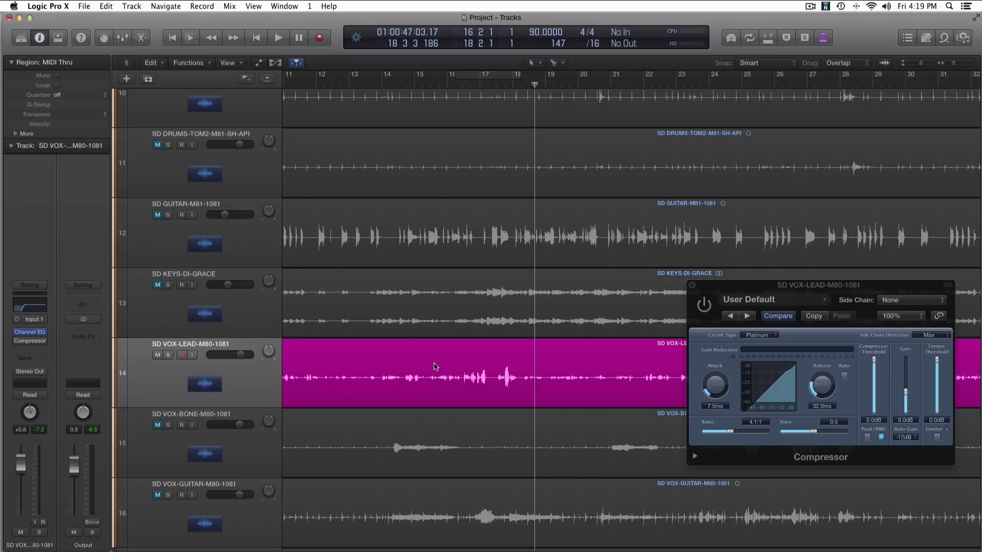
pyautogui.scroll(1, 402, 215)
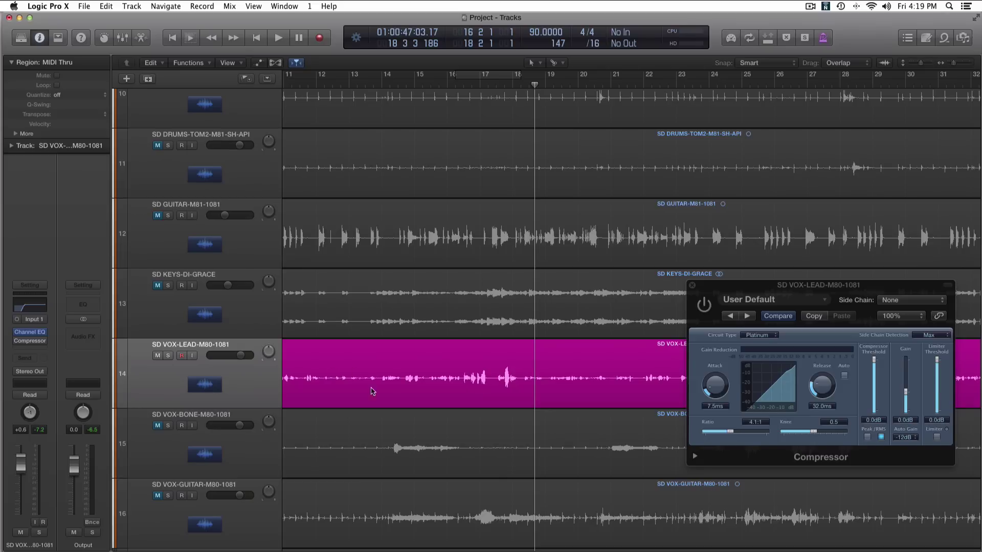
# Show volume automation and raise the lead vocal to +2.7 dB between about bars 15 and 17.
pyautogui.press('a')
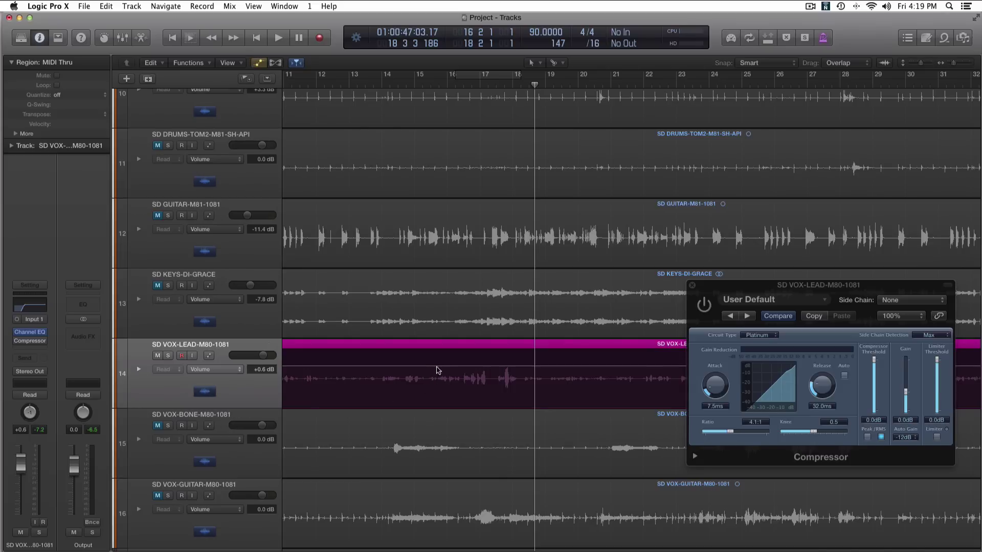
pyautogui.click(427, 366)
pyautogui.click(489, 365)
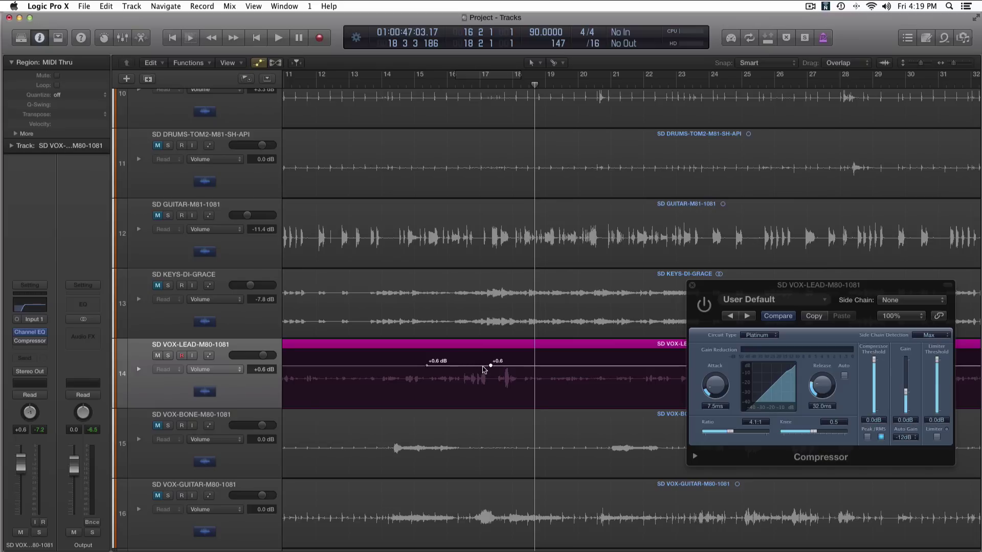
pyautogui.click(412, 365)
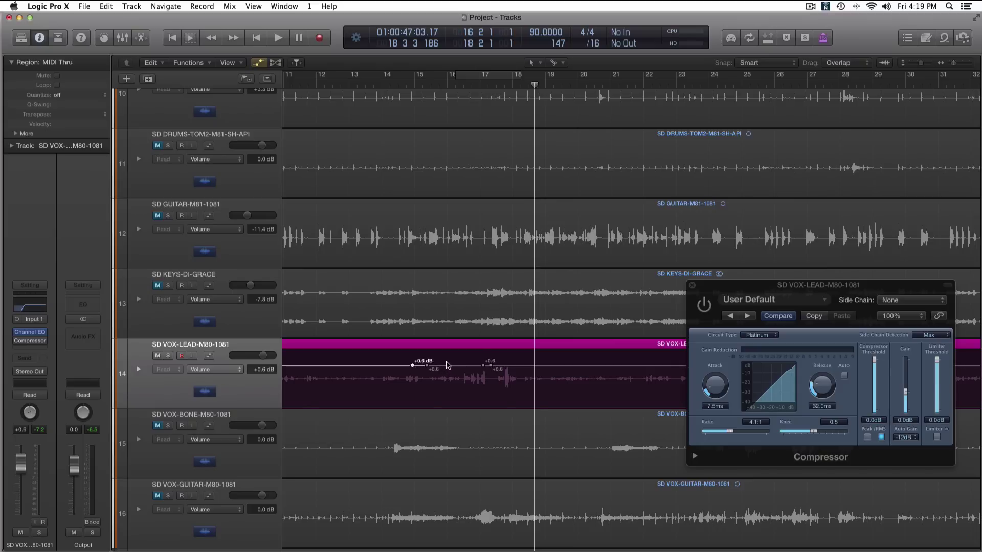
pyautogui.moveTo(446, 366); pyautogui.dragTo(448, 358)
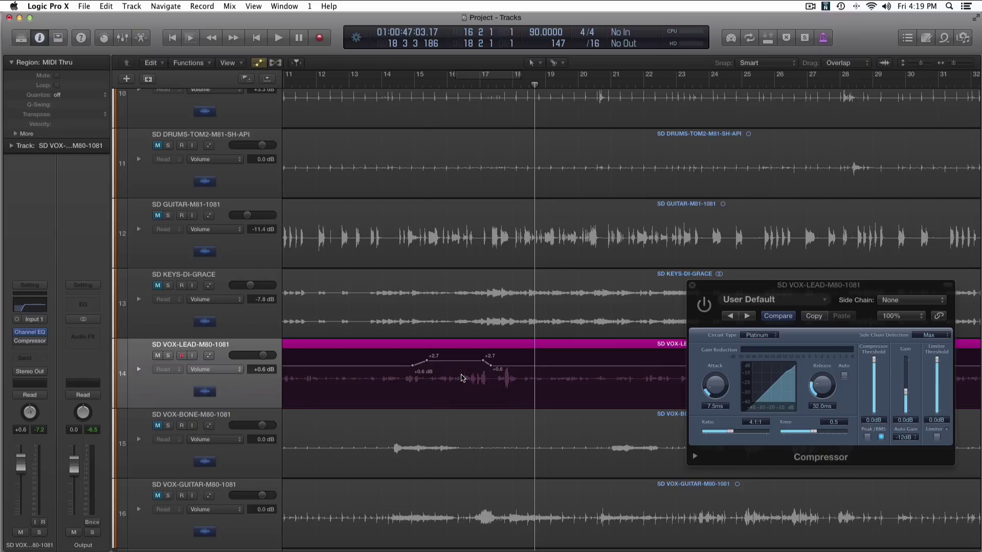
# Undo the volume automation edits on the lead vocal and hide the automation.
pyautogui.press('super+z')
pyautogui.press('super+z')
pyautogui.press('super+z')
pyautogui.press('super+z')
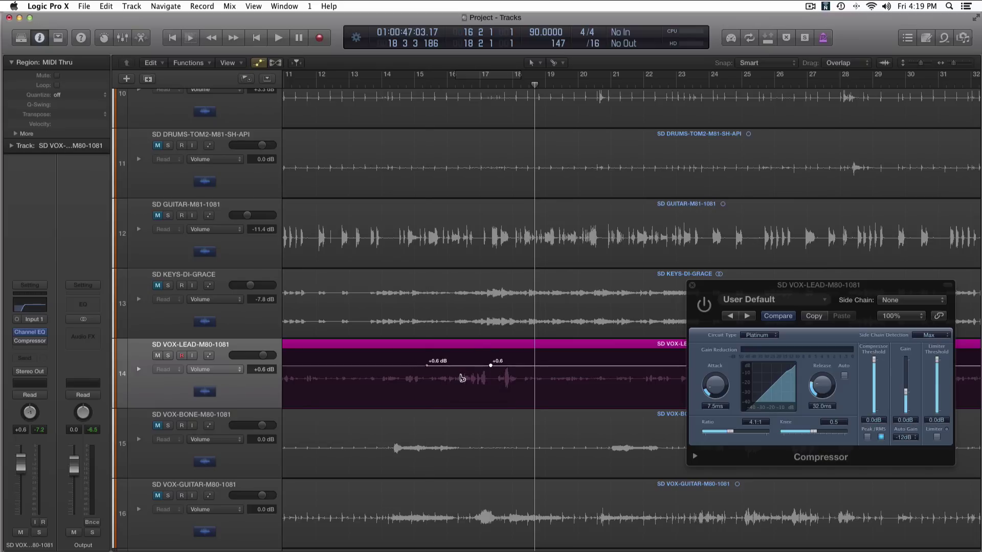
pyautogui.press('super+z')
pyautogui.press('a')
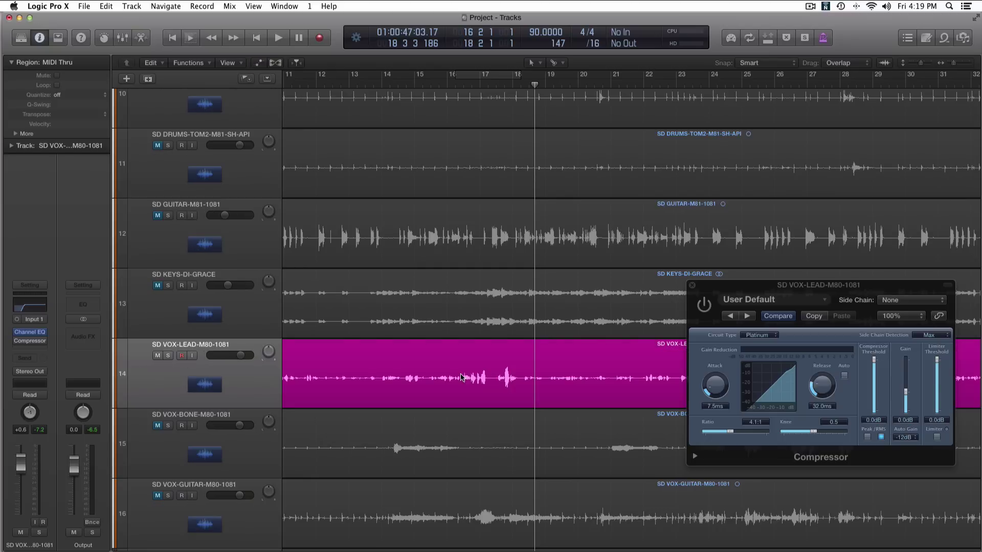
# Play the lead vocal from about the middle of bar 14 and turn on cycling from 16 2 to 18 2.
pyautogui.click(401, 85)
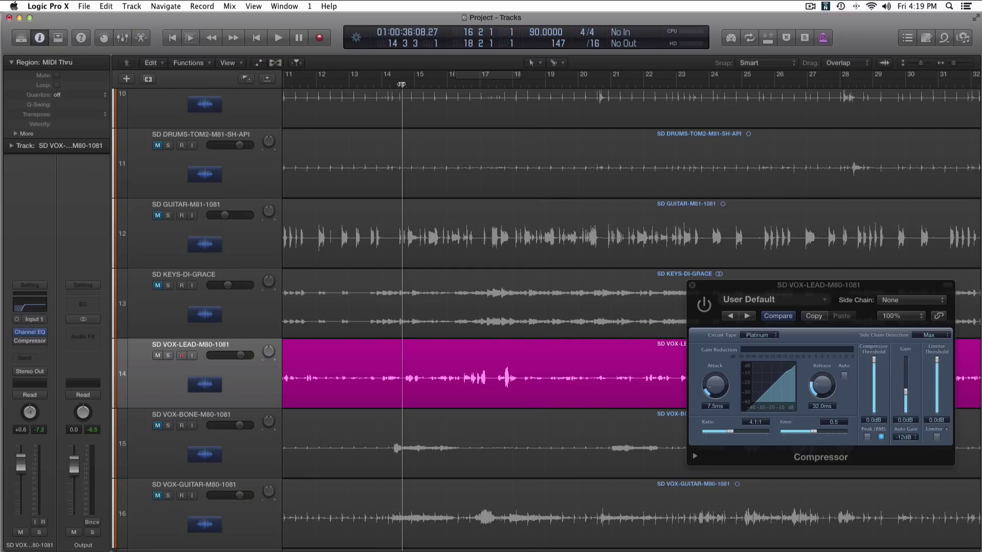
pyautogui.moveTo(760, 287); pyautogui.dragTo(676, 275)
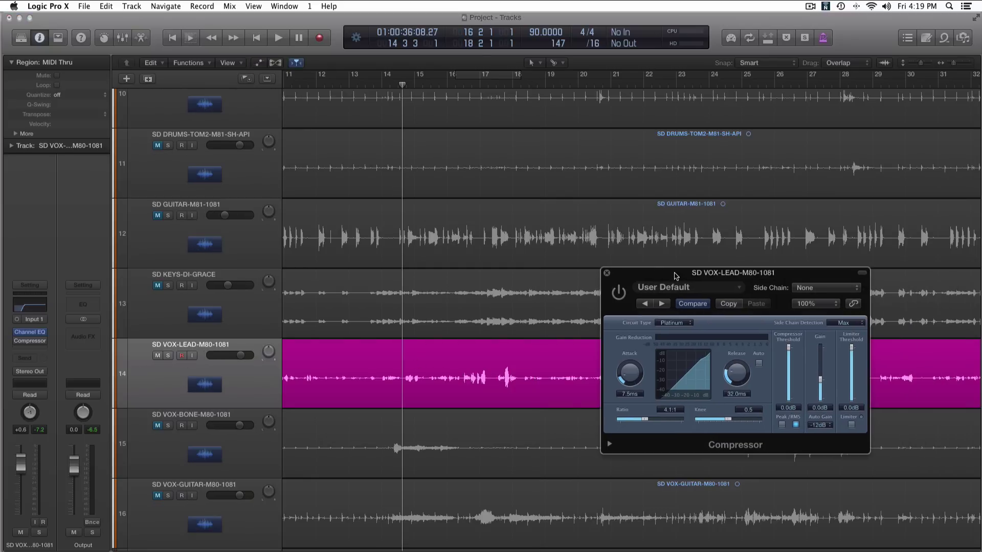
pyautogui.press('space')
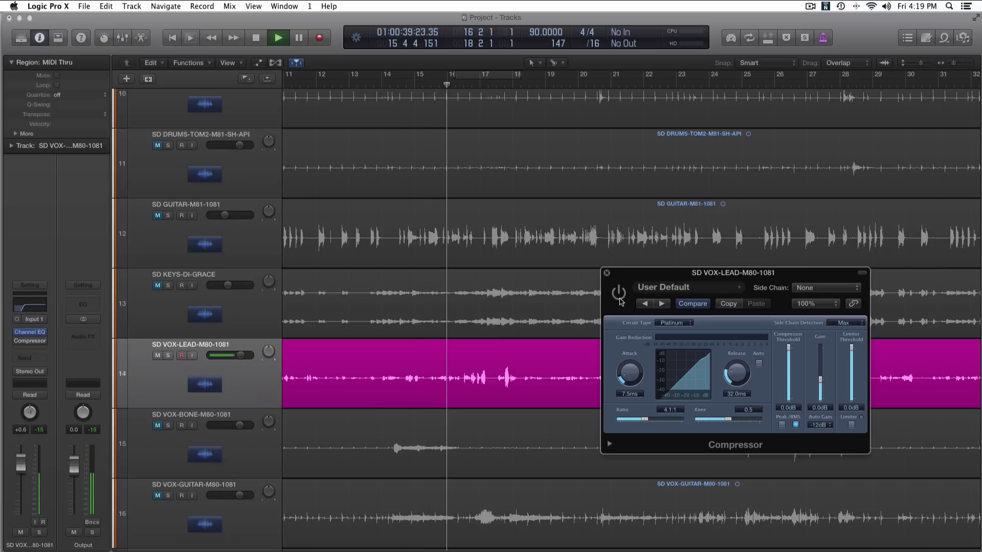
pyautogui.press('c')
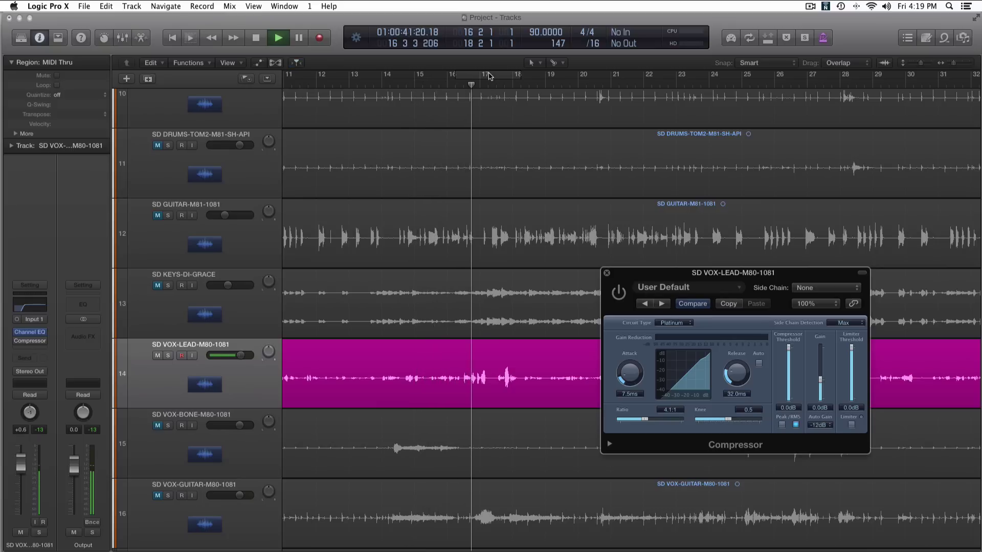
pyautogui.click(544, 308)
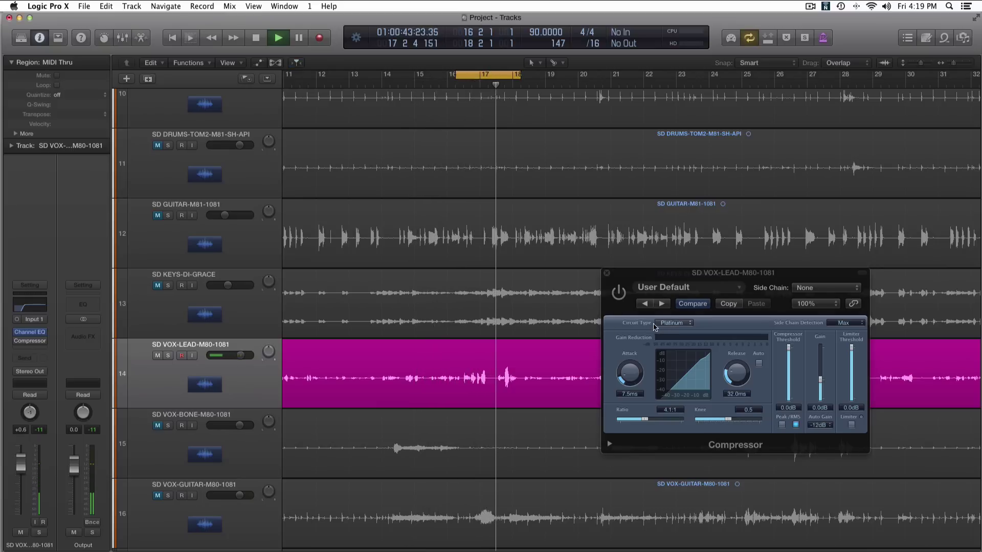
pyautogui.press('space')
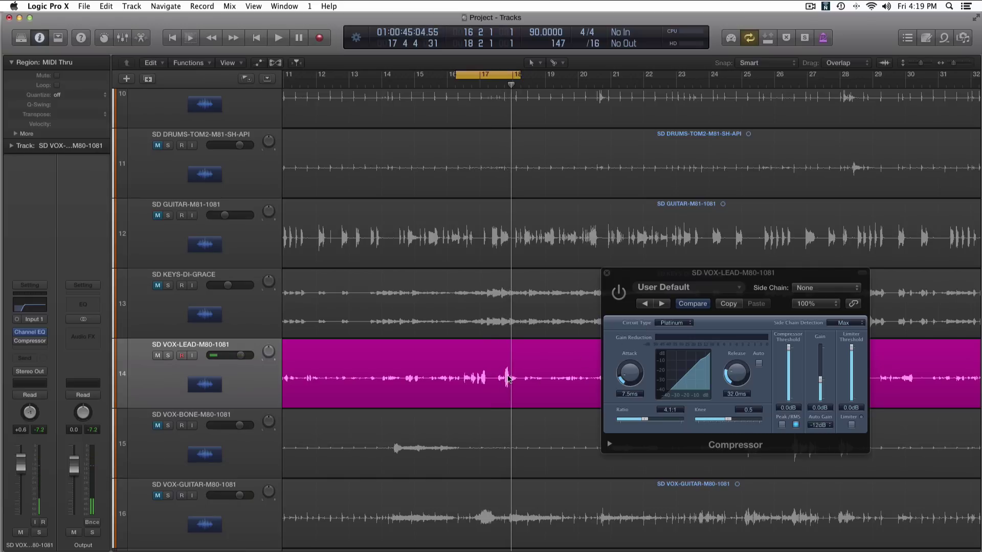
# Switch on the lead vocal's Compressor and lower its compressor threshold to -20.5 dB while auditioning the cycled phrase.
pyautogui.click(622, 301)
pyautogui.click(620, 297)
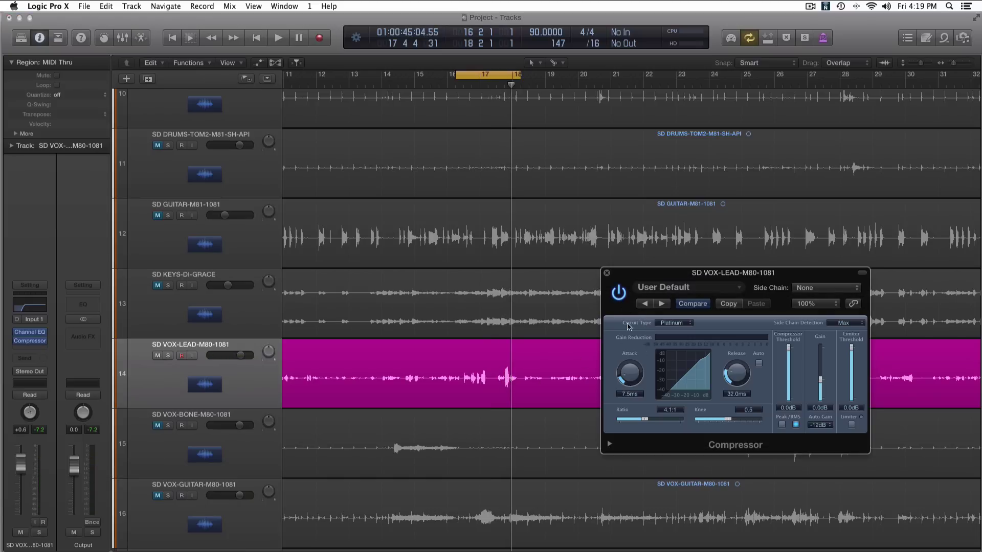
pyautogui.moveTo(789, 348); pyautogui.dragTo(789, 372)
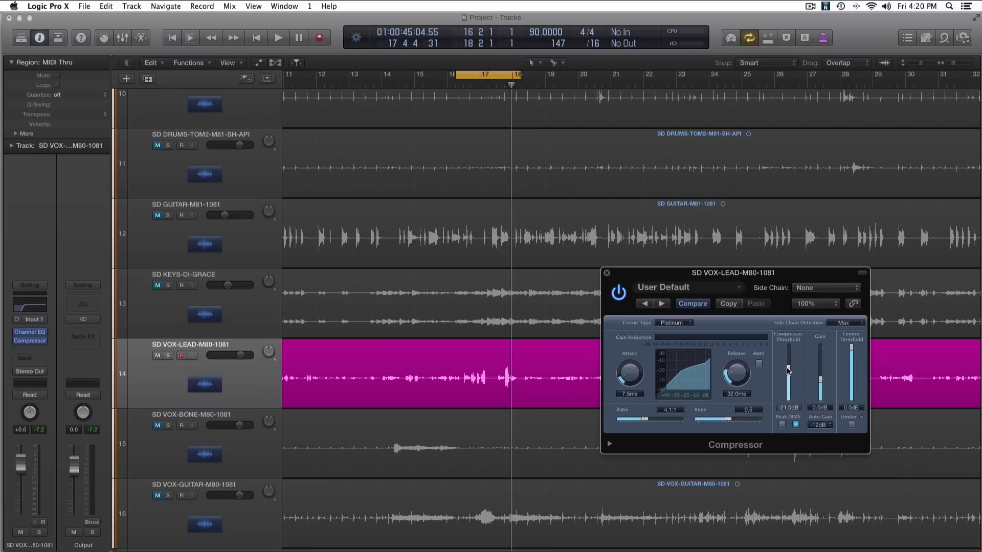
pyautogui.press('space')
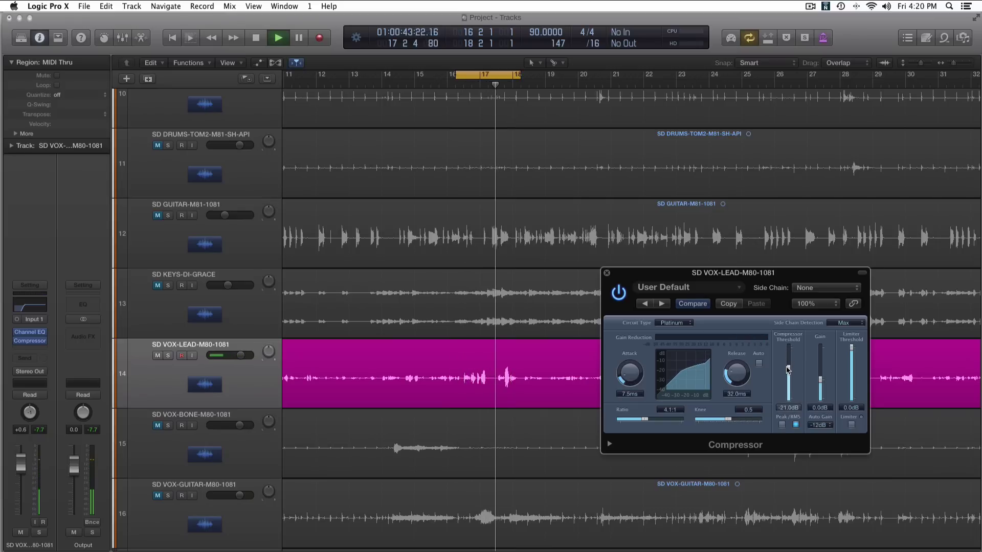
pyautogui.press('space')
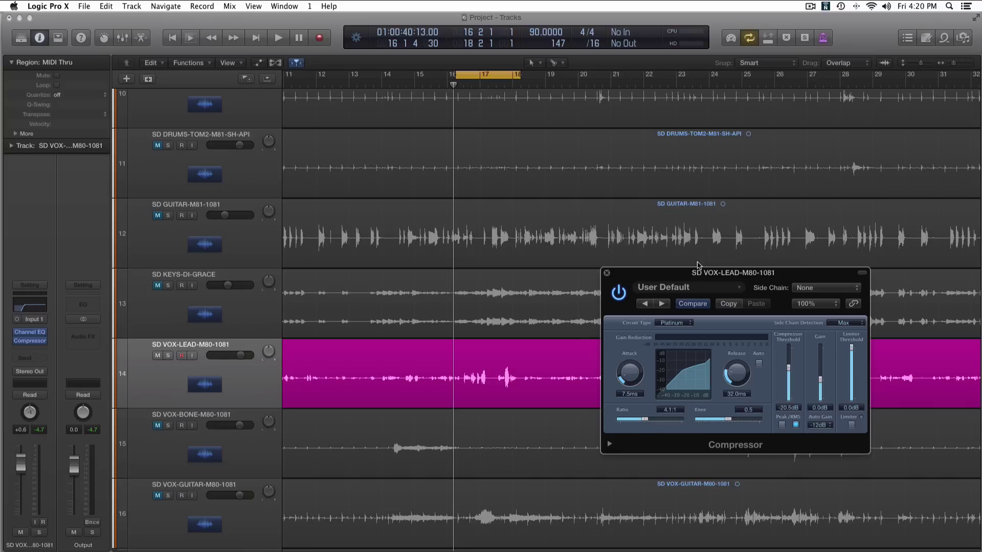
# Audition the cycled lead vocal phrase to judge the compression on quiet and loud passages.
pyautogui.moveTo(700, 275); pyautogui.dragTo(698, 277)
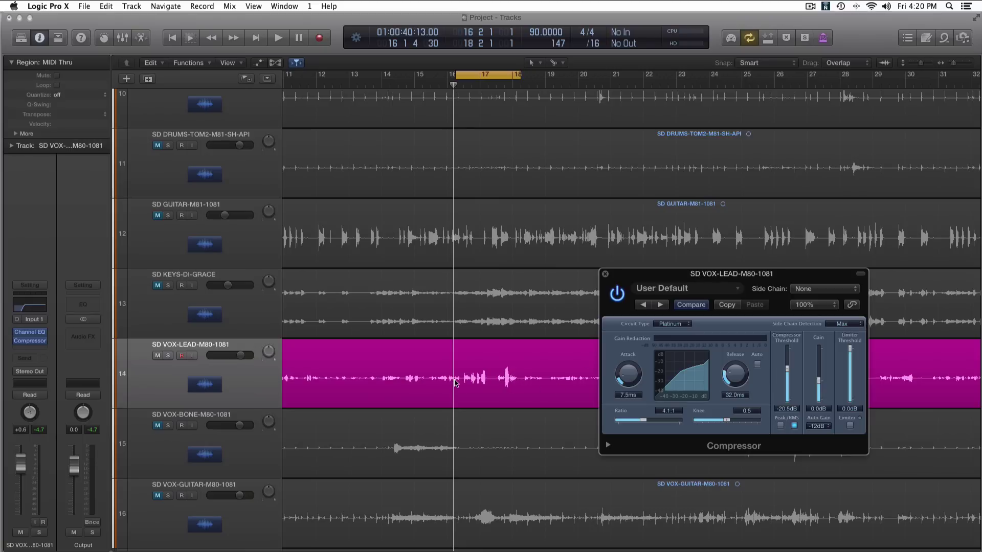
pyautogui.press('space')
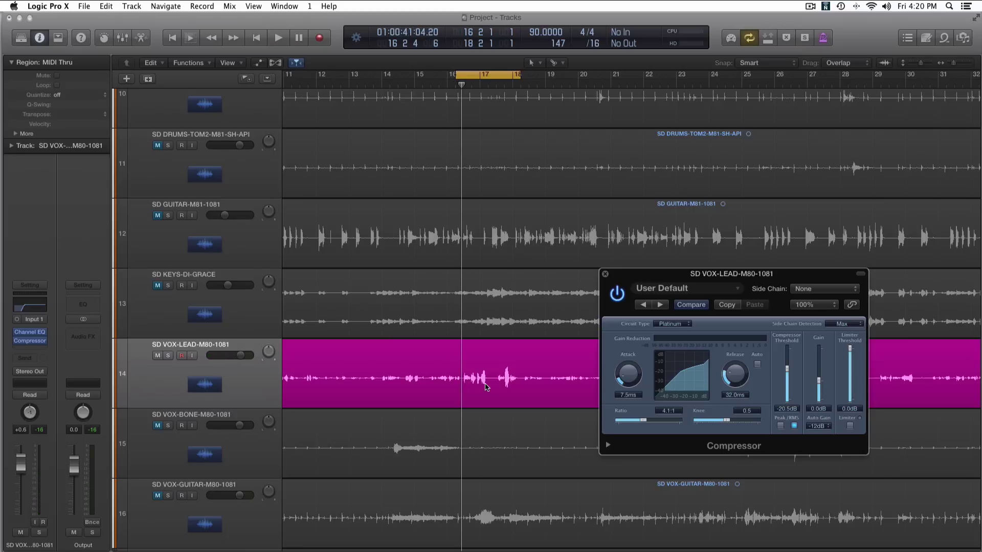
pyautogui.press('space')
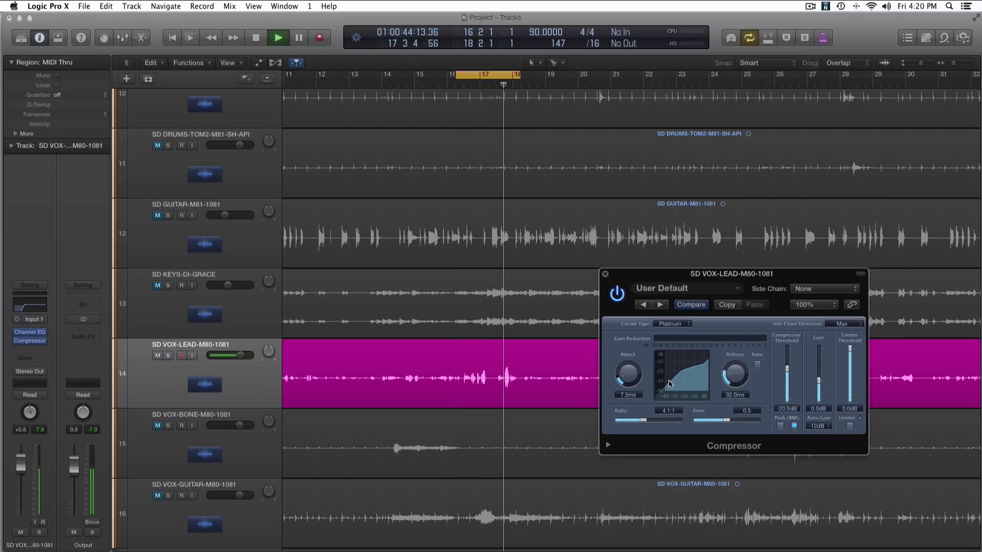
pyautogui.press('space')
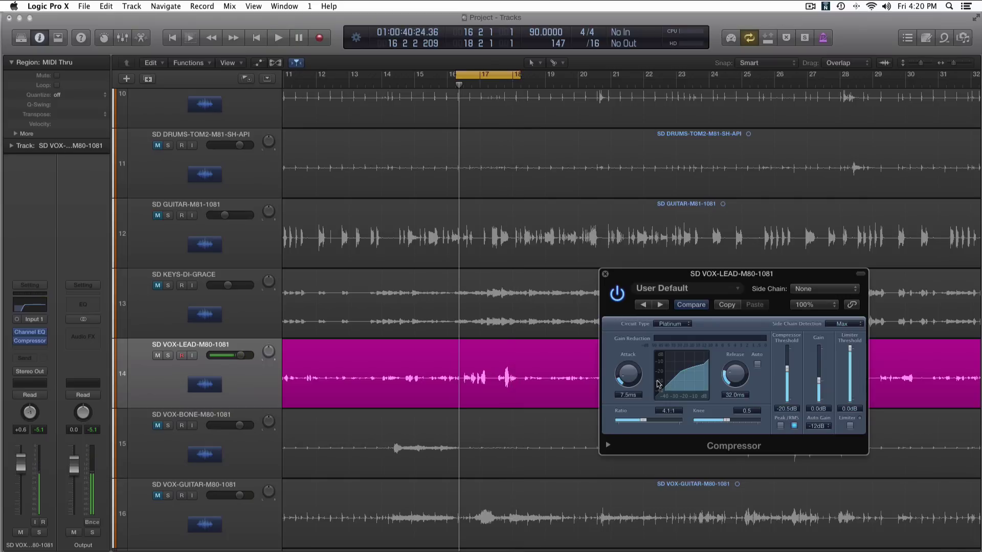
# Set the compressor's attack to 0.0 ms and its release to 23.0 ms.
pyautogui.moveTo(628, 375); pyautogui.dragTo(625, 380)
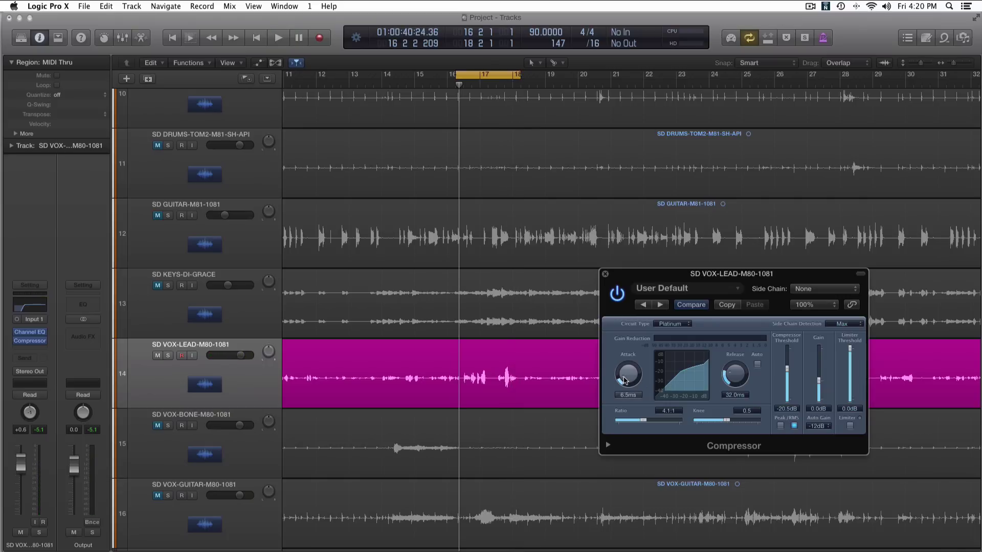
pyautogui.scroll(3, 624, 380)
pyautogui.scroll(-10, 625, 381)
pyautogui.moveTo(625, 381); pyautogui.dragTo(623, 367)
pyautogui.moveTo(622, 369); pyautogui.dragTo(623, 379)
pyautogui.moveTo(728, 380); pyautogui.dragTo(729, 383)
pyautogui.moveTo(651, 272); pyautogui.dragTo(664, 283)
# Lower the compressor threshold to -26.5 dB while playing the cycled vocal phrase.
pyautogui.press('space')
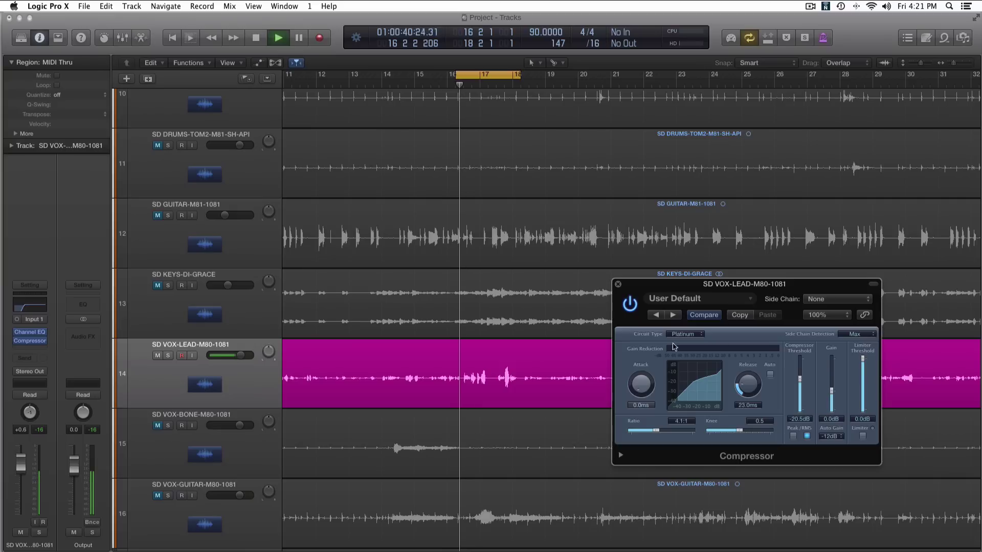
pyautogui.moveTo(801, 377); pyautogui.dragTo(800, 384)
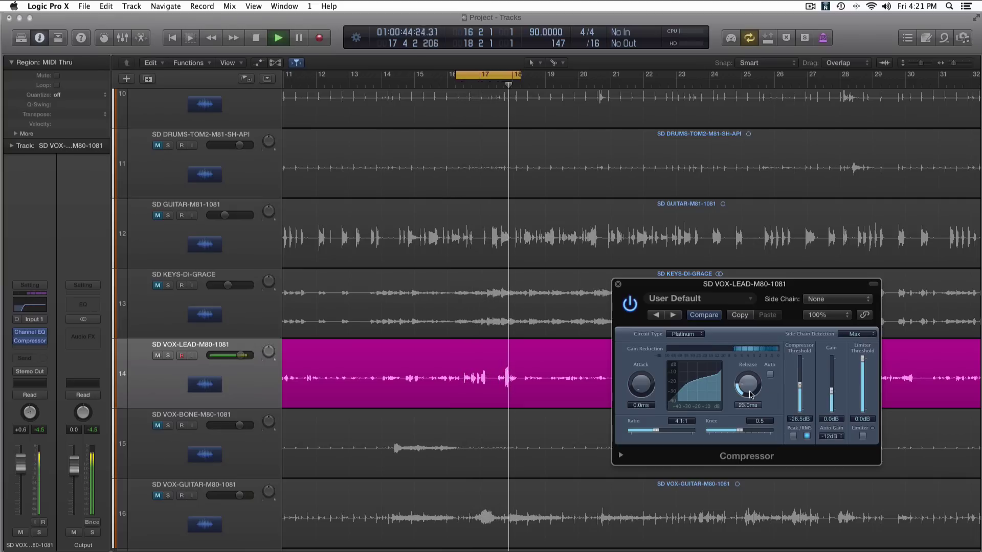
pyautogui.press('space')
# Set the compressor's release to 5.0 ms and play the cycled vocal phrase.
pyautogui.moveTo(739, 385); pyautogui.dragTo(743, 397)
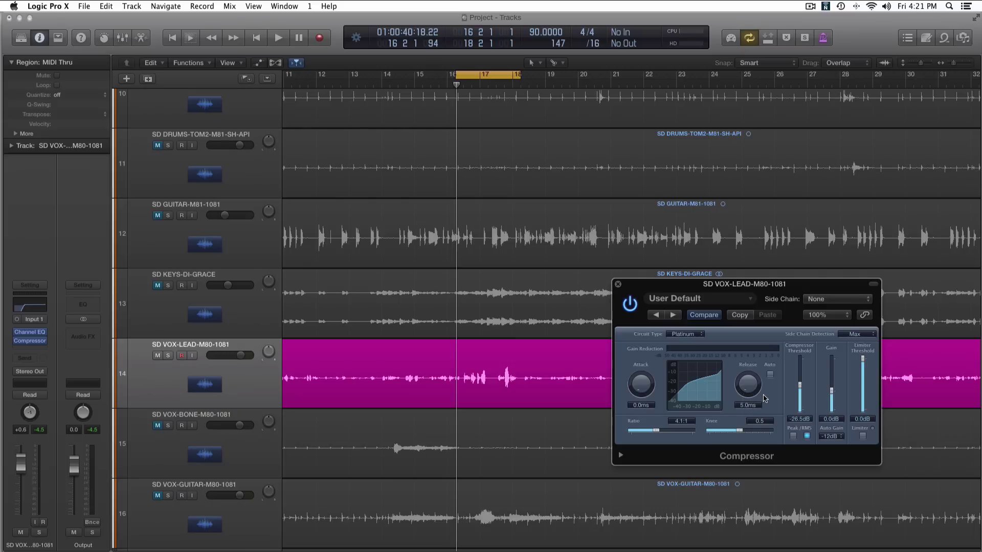
pyautogui.press('space')
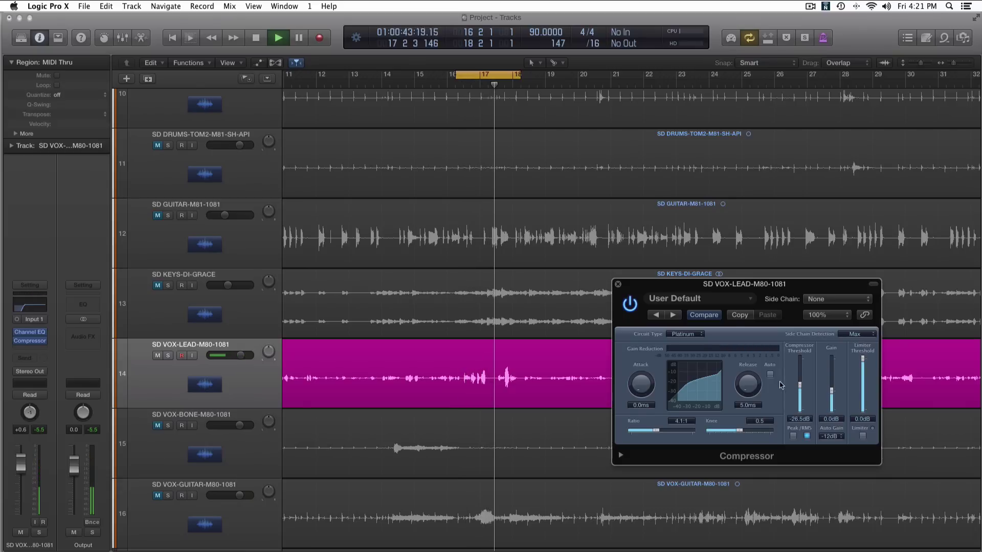
pyautogui.press('space')
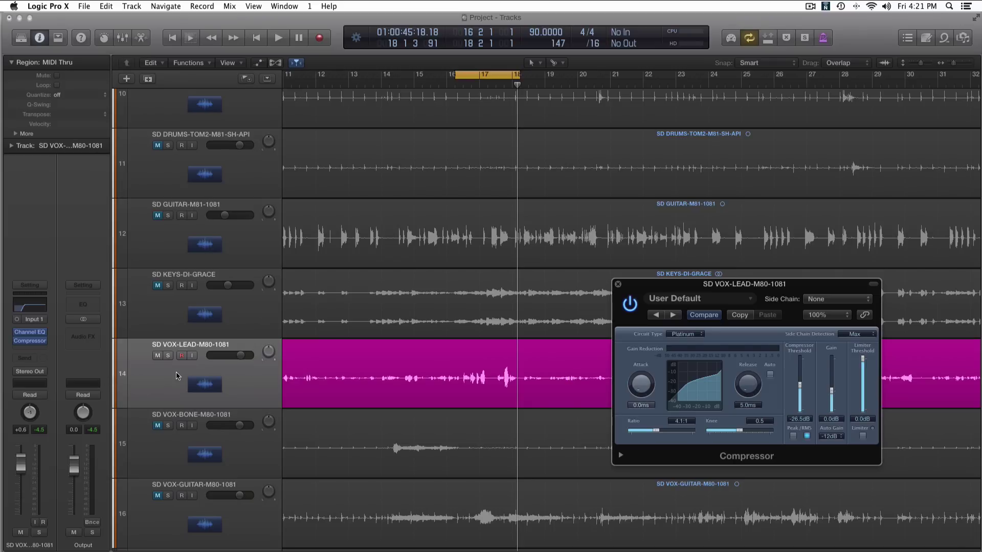
# Mute the SD VOX-LEAD-M80-1081 lead vocal track.
pyautogui.scroll(2, 220, 354)
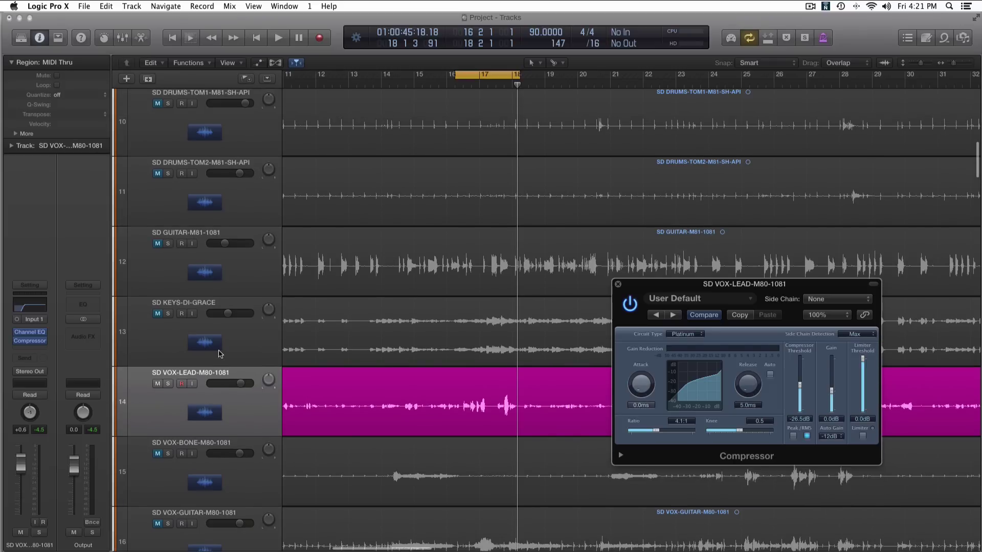
pyautogui.click(157, 383)
pyautogui.scroll(6, 235, 378)
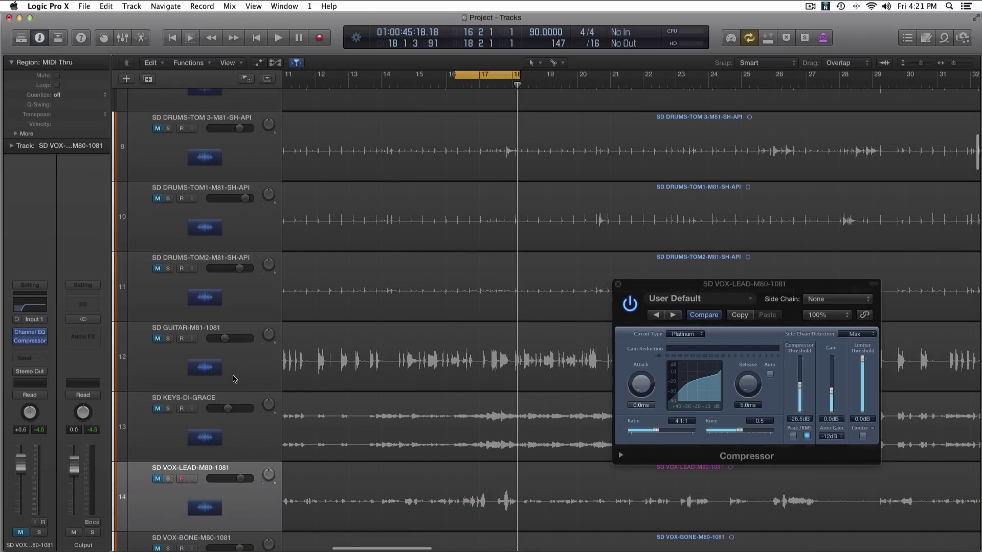
# Unmute and select the SD DRUMS-TOM1-M81-SH-API track and play it over the cycle range.
pyautogui.scroll(2, 234, 379)
pyautogui.click(143, 247)
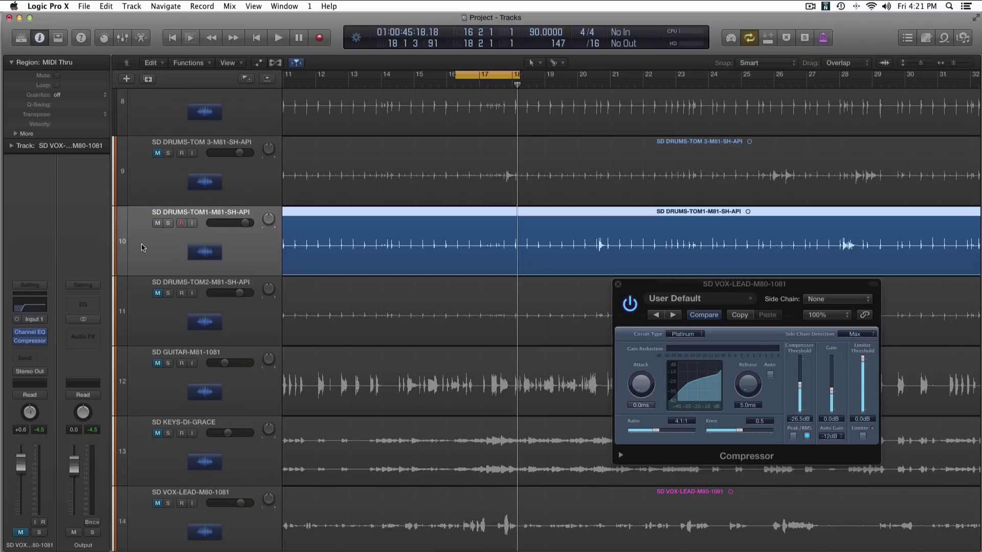
pyautogui.press('space')
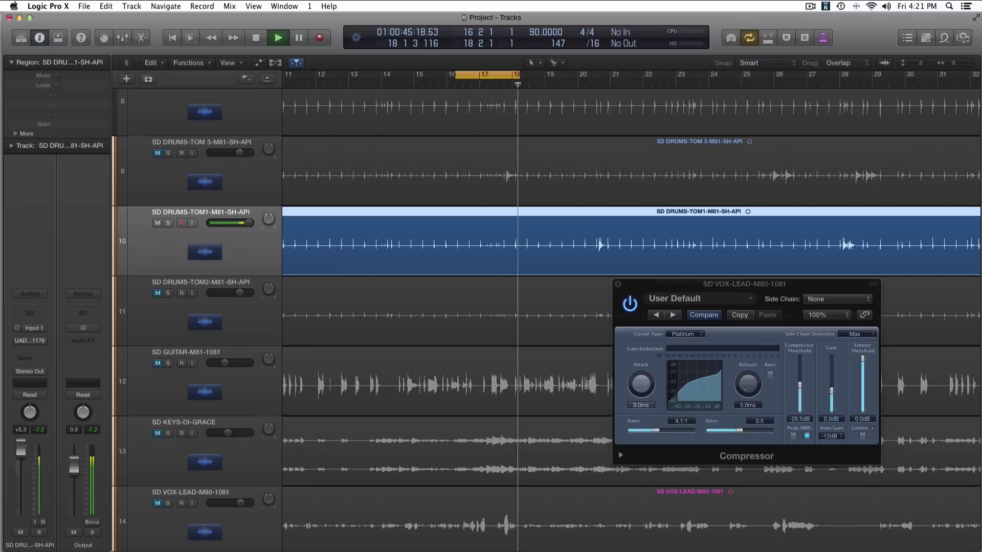
pyautogui.press('space')
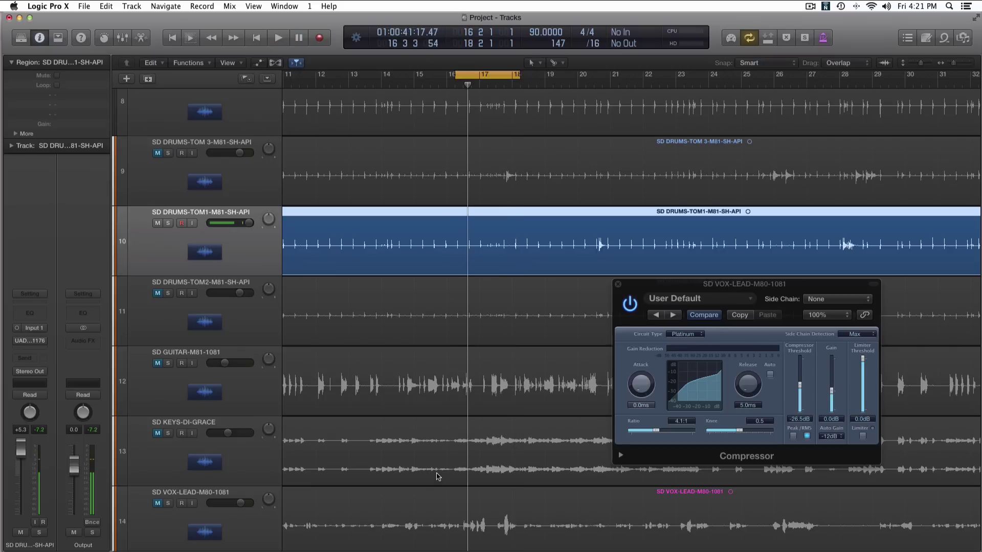
# Open the lead vocal track's Channel EQ to examine its low-cut curve, and close it again.
pyautogui.scroll(-2, 401, 471)
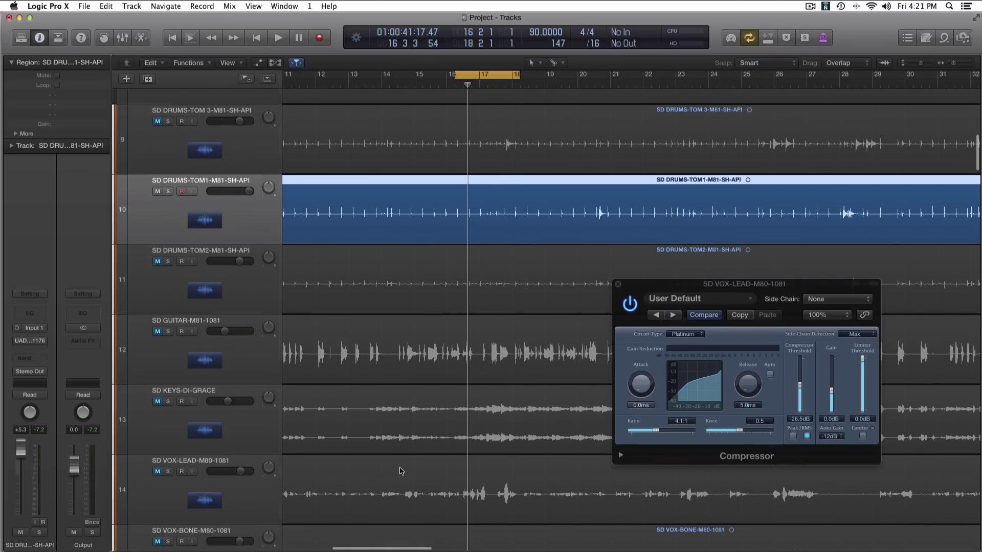
pyautogui.click(253, 487)
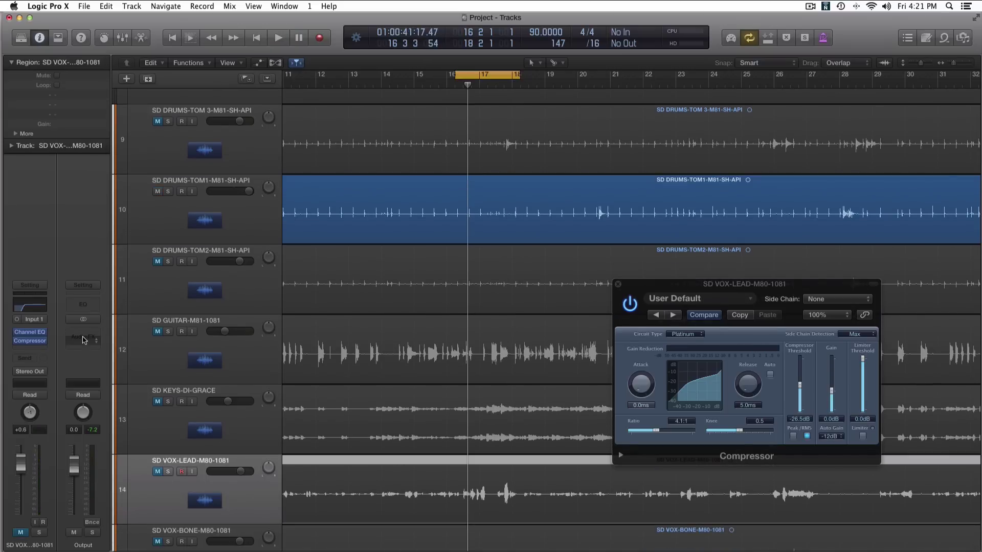
pyautogui.click(38, 307)
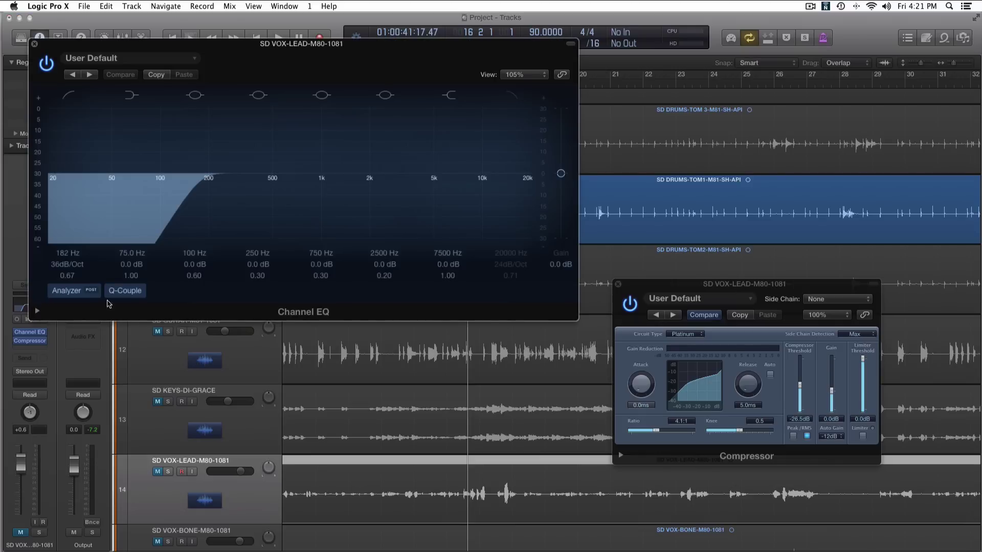
pyautogui.moveTo(175, 44); pyautogui.dragTo(416, 144)
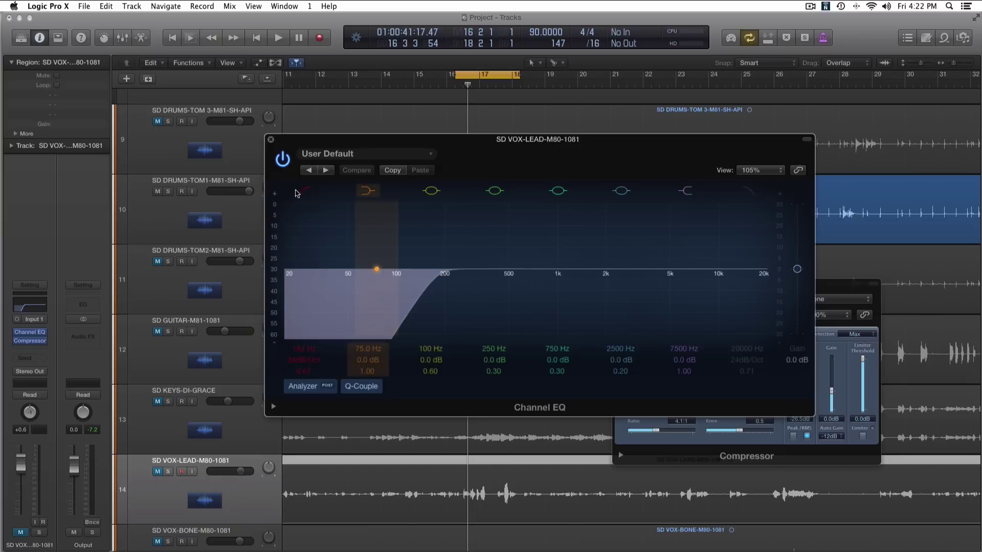
pyautogui.click(269, 139)
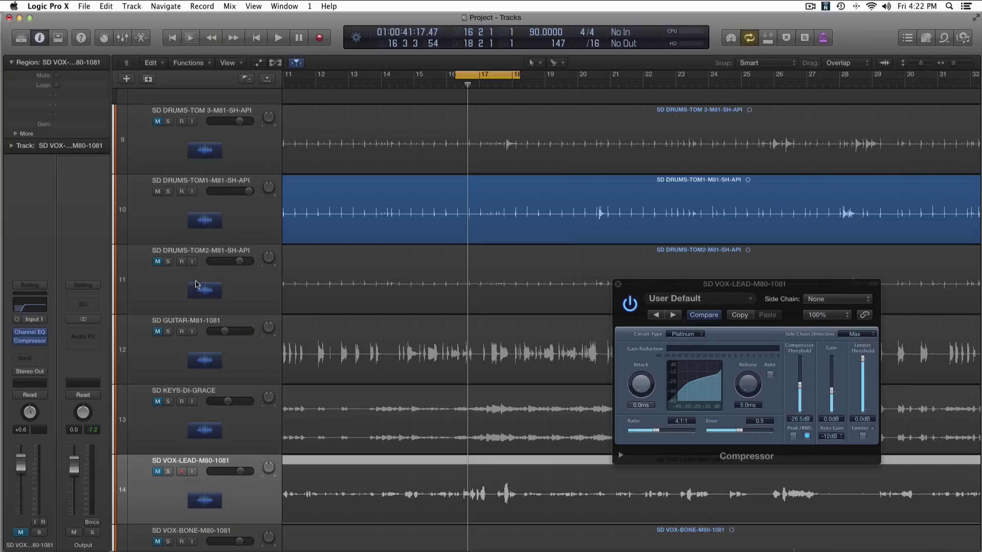
# Reselect the SD DRUMS-TOM1-M81-SH-API track and audition the cycled section without compression.
pyautogui.scroll(1, 253, 282)
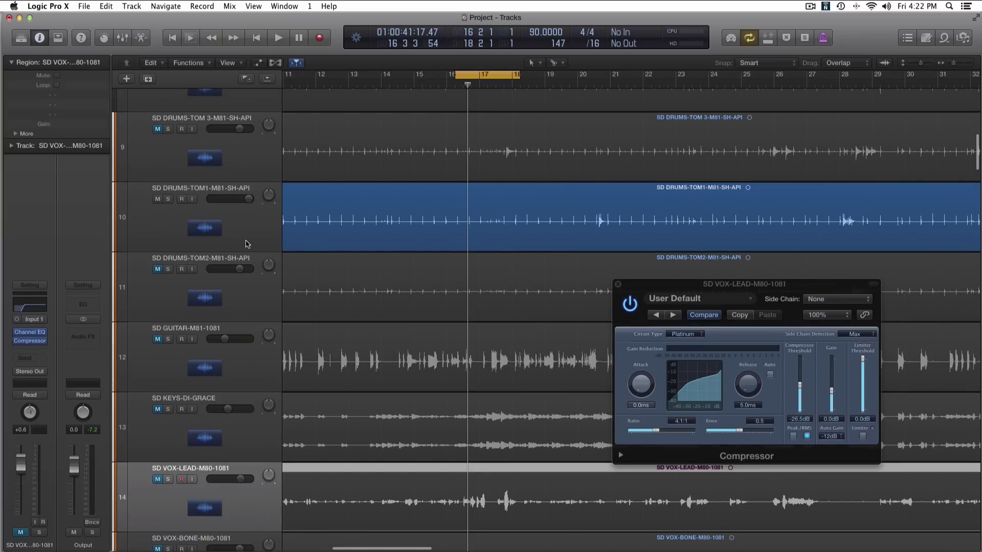
pyautogui.click(248, 244)
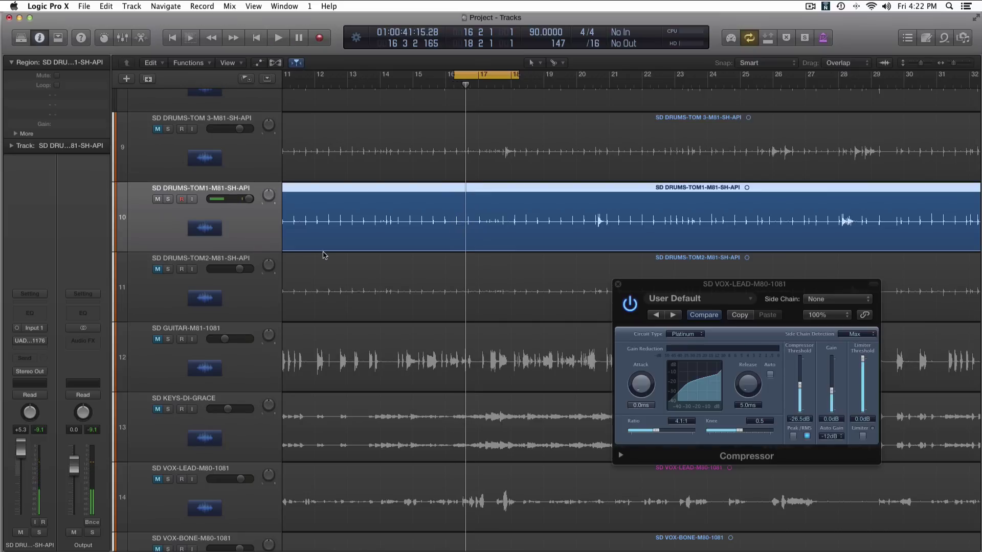
pyautogui.press('space')
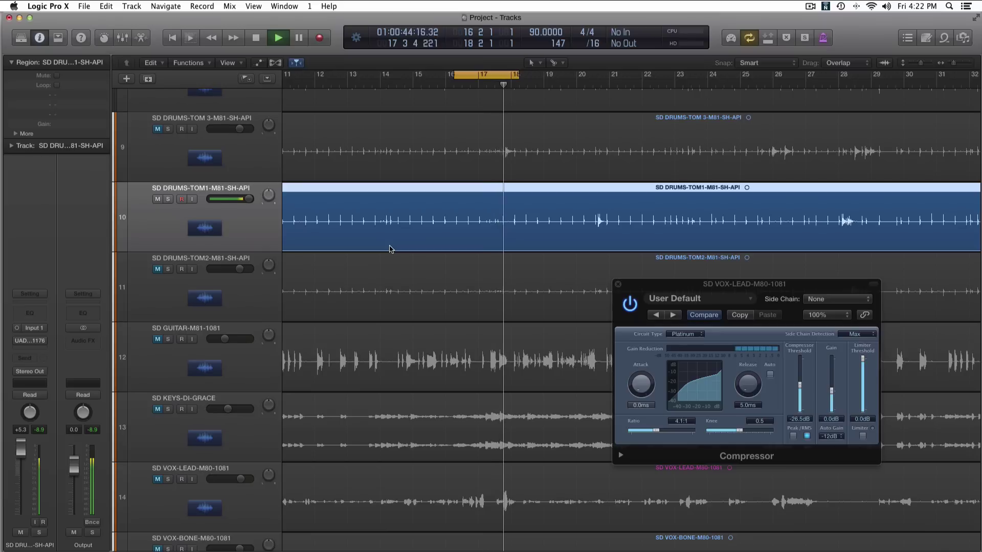
pyautogui.press('space')
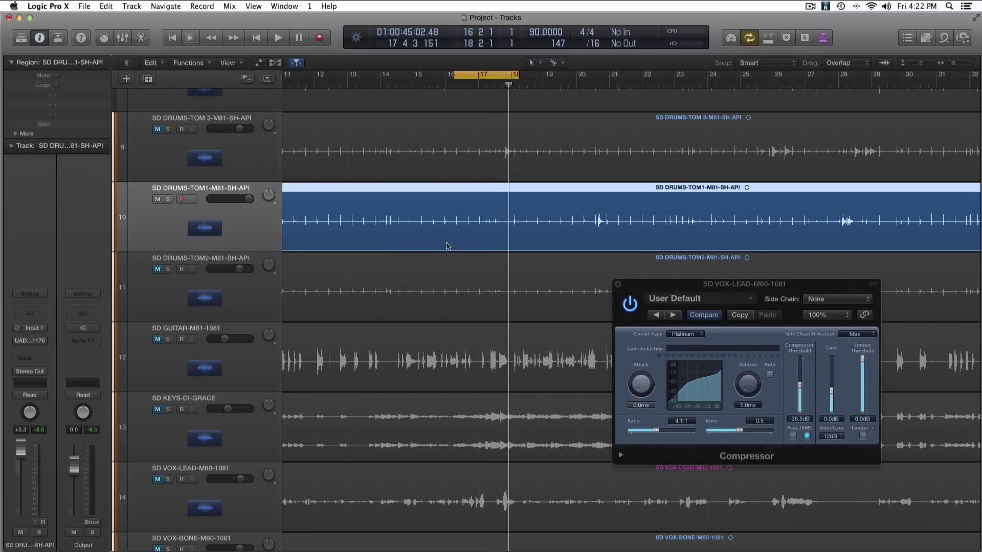
# Insert a Compressor after the UAD 1176 on the SD DRUMS-TOM1-M81-SH-API track and close the lead vocal's Compressor window.
pyautogui.hscroll(3, 446, 245)
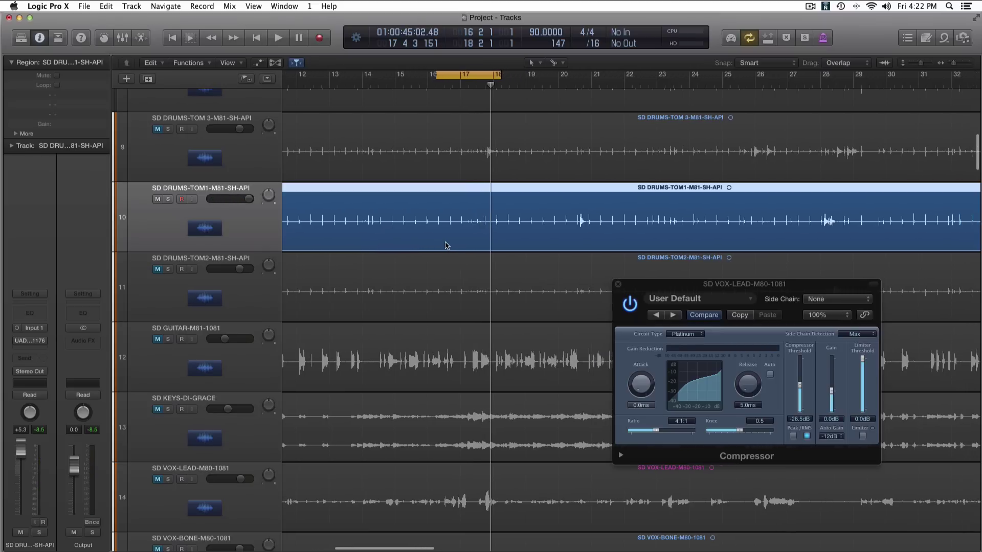
pyautogui.moveTo(645, 302); pyautogui.dragTo(669, 325)
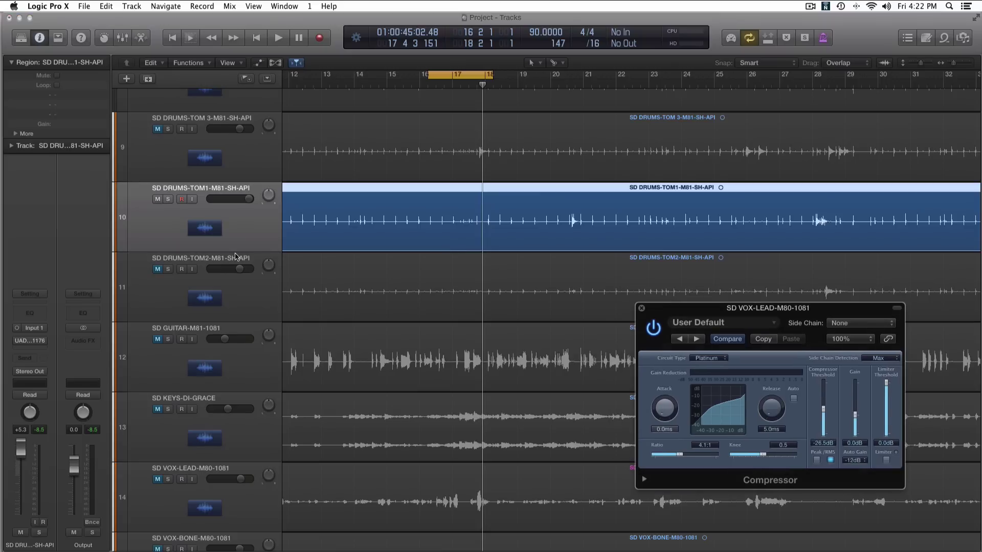
pyautogui.moveTo(35, 345)
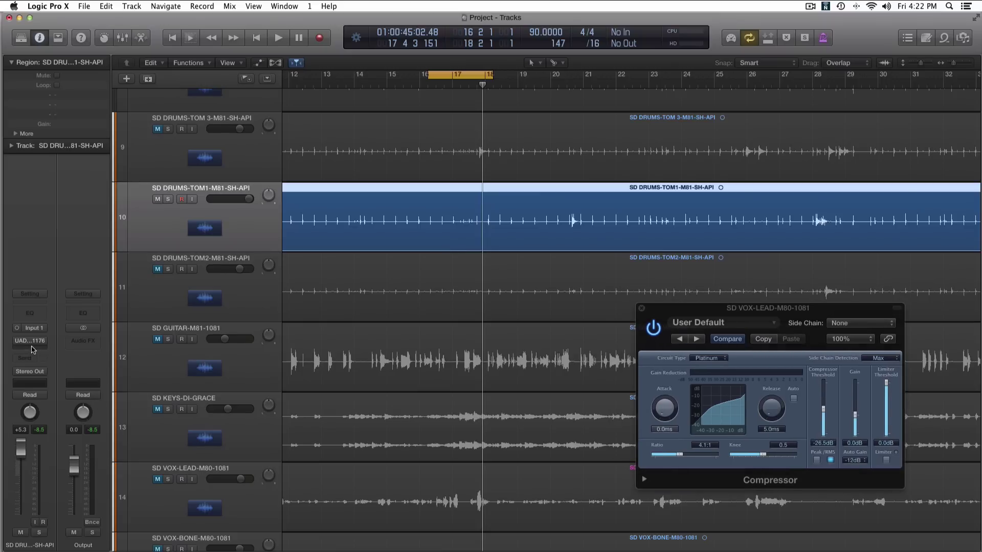
pyautogui.click(32, 342)
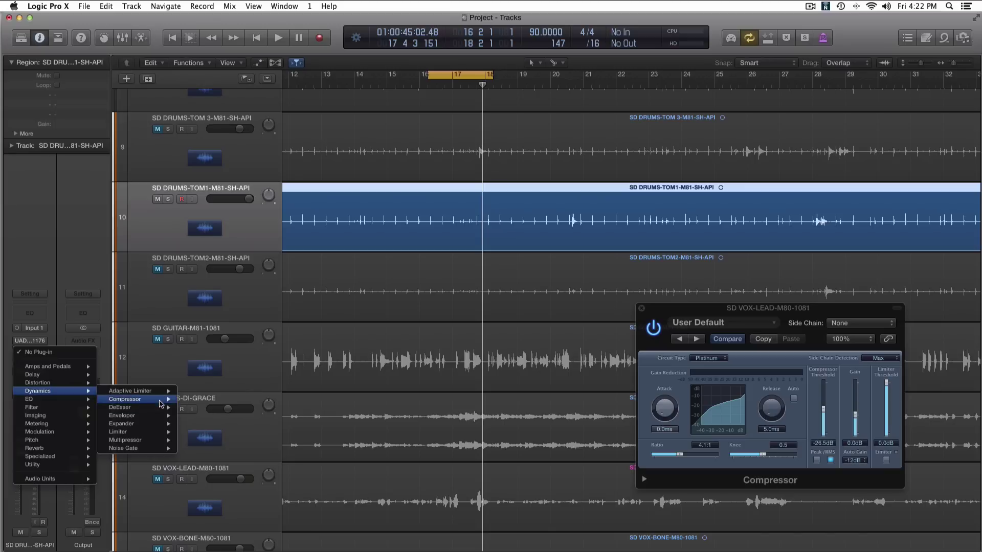
pyautogui.click(379, 327)
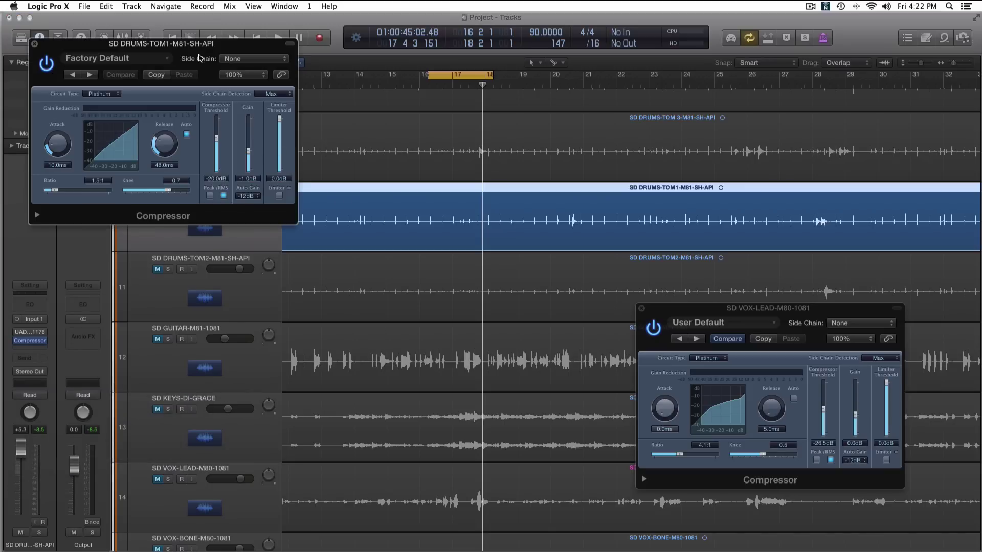
pyautogui.moveTo(197, 46); pyautogui.dragTo(561, 323)
pyautogui.click(642, 309)
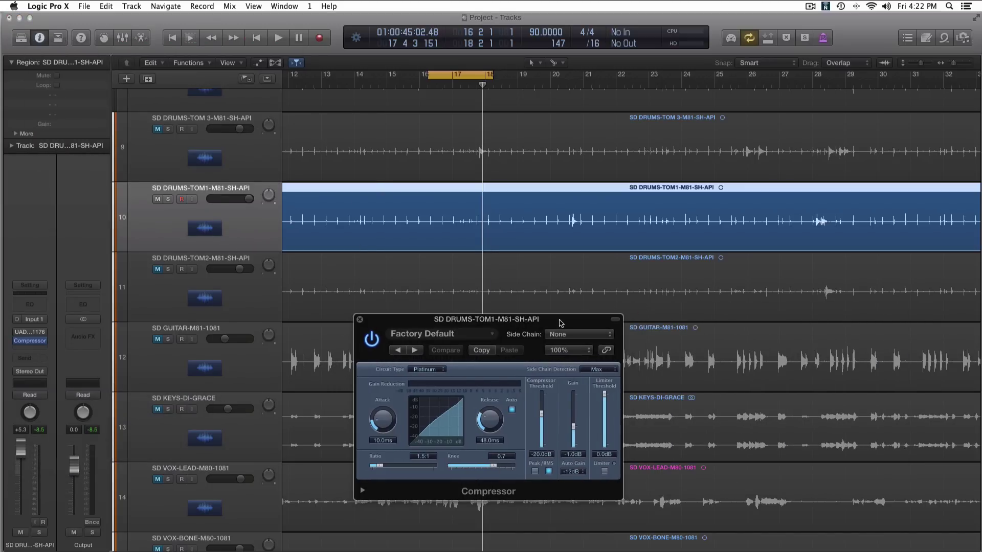
# While playing the cycled tom part, set its Compressor's threshold to -38.5 dB, ratio to 2.6:1 and gain to -5.5 dB.
pyautogui.press('space')
pyautogui.moveTo(542, 413); pyautogui.dragTo(541, 432)
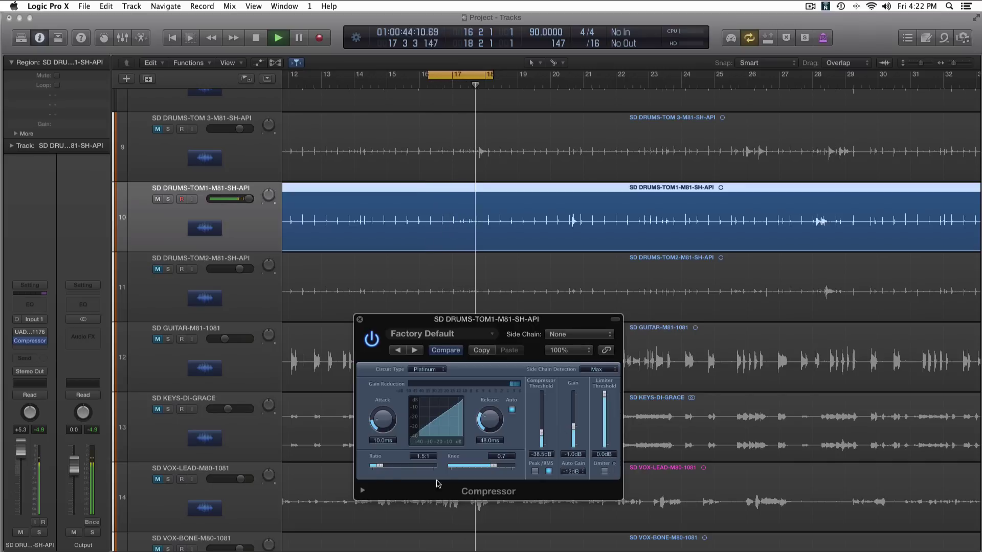
pyautogui.moveTo(379, 466); pyautogui.dragTo(391, 468)
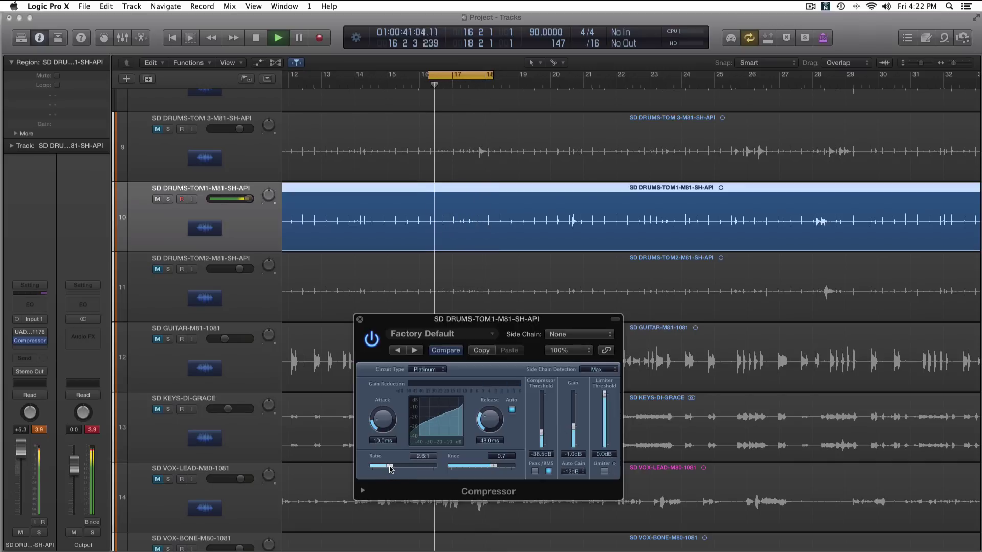
pyautogui.moveTo(573, 427); pyautogui.dragTo(576, 435)
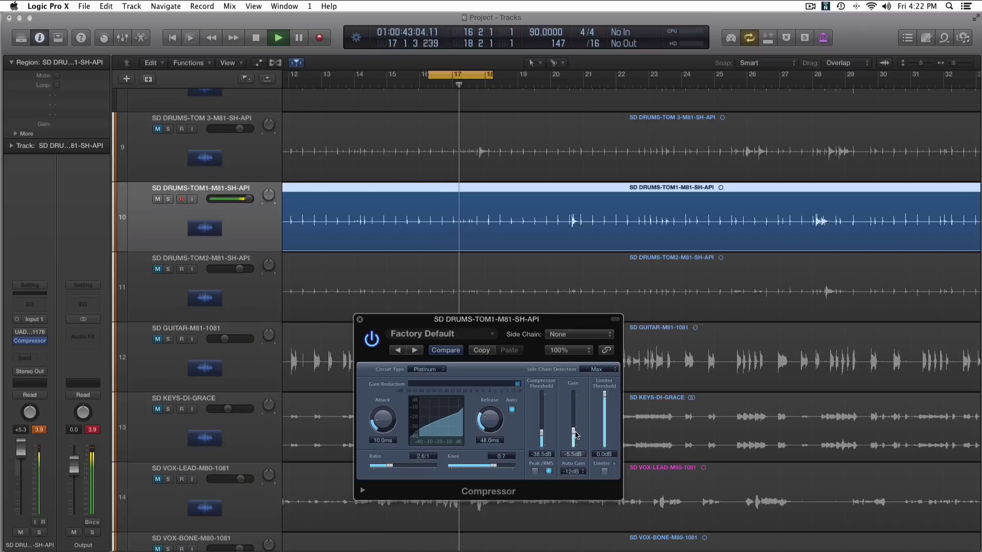
pyautogui.press('space')
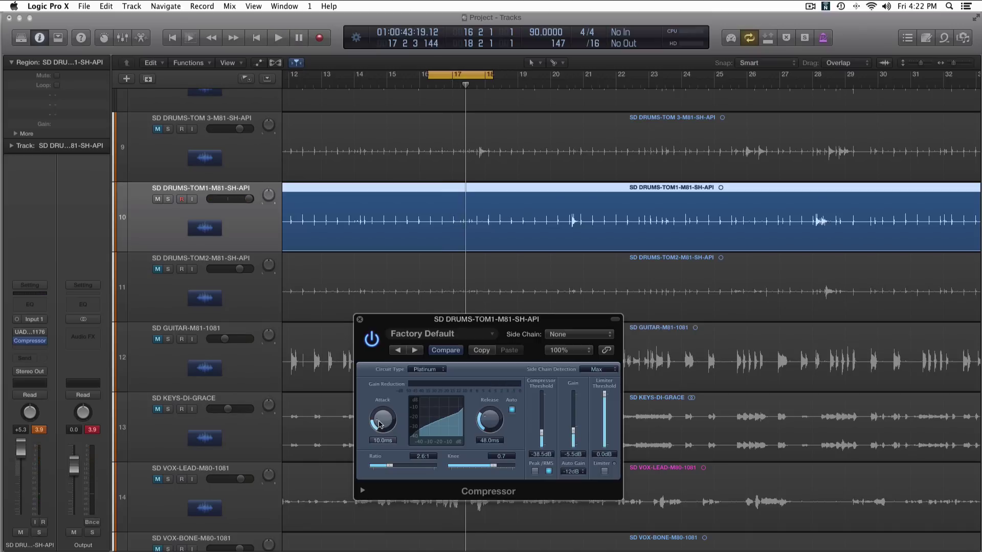
# Set the tom Compressor's attack to 10.5 ms and its release to 5.0 ms.
pyautogui.moveTo(379, 424); pyautogui.dragTo(379, 423)
pyautogui.moveTo(429, 325); pyautogui.dragTo(419, 331)
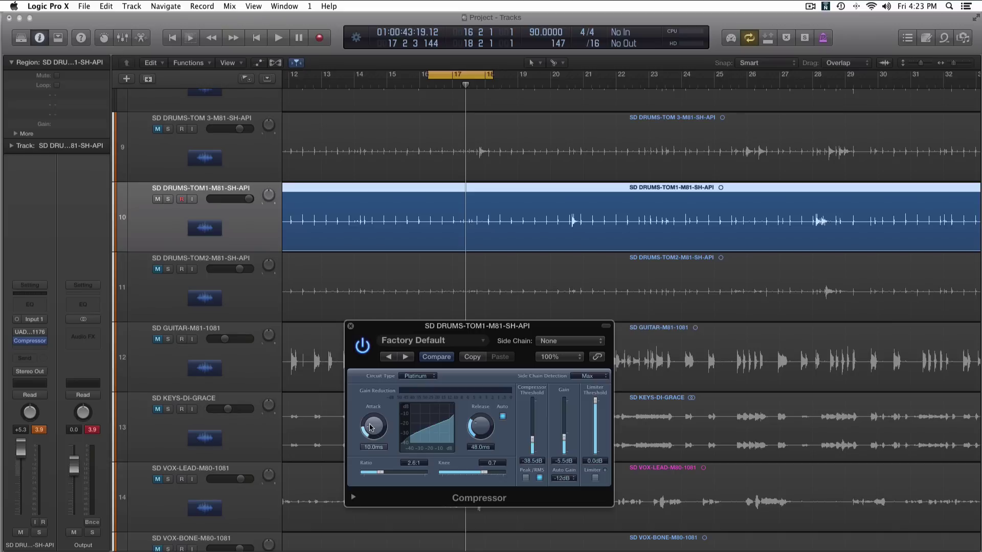
pyautogui.scroll(1, 372, 427)
pyautogui.moveTo(399, 327); pyautogui.dragTo(399, 331)
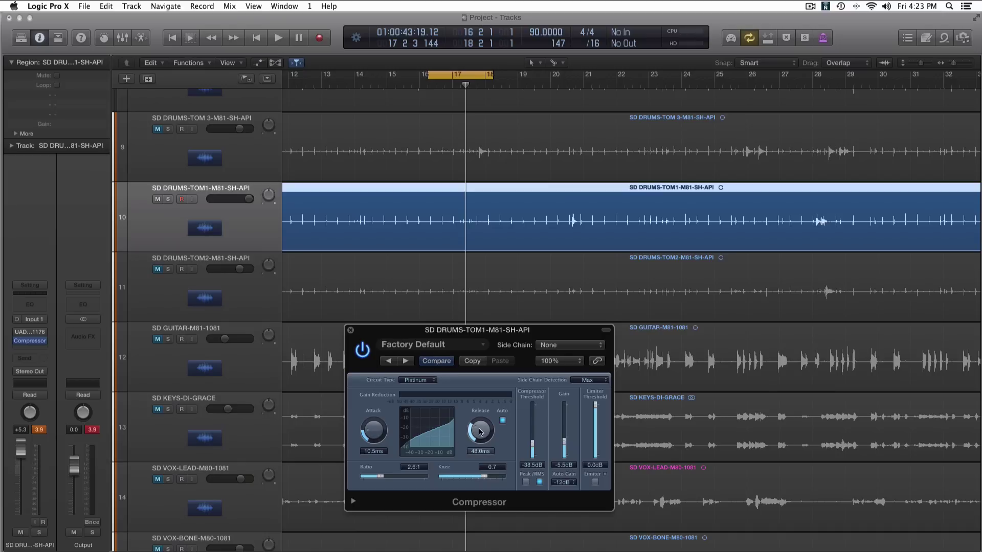
pyautogui.moveTo(478, 434); pyautogui.dragTo(480, 471)
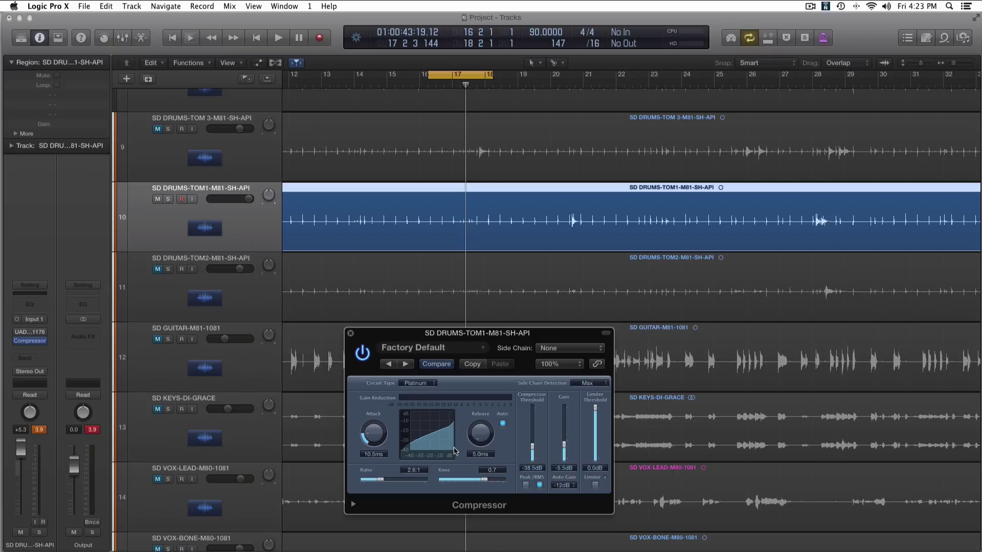
# Set the tom Compressor's threshold to -38.0 dB and compare the cycled part with the Compressor bypassed and enabled.
pyautogui.press('space')
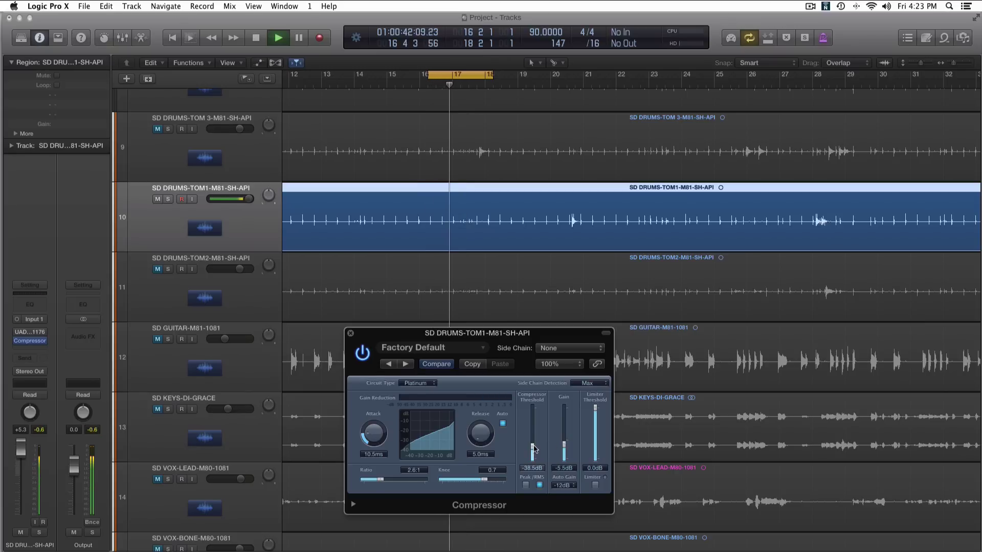
pyautogui.moveTo(534, 448); pyautogui.dragTo(534, 446)
pyautogui.click(364, 353)
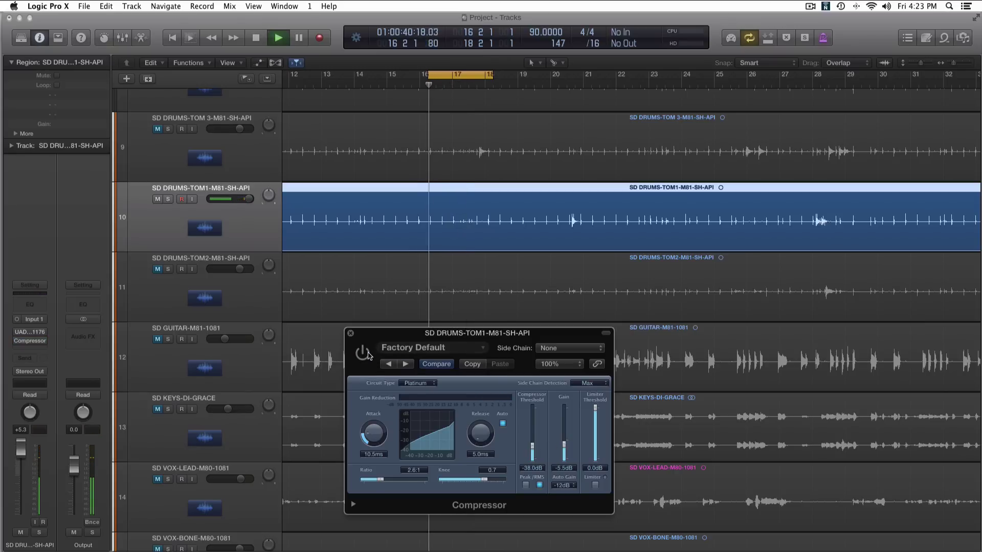
pyautogui.press('space')
pyautogui.click(364, 353)
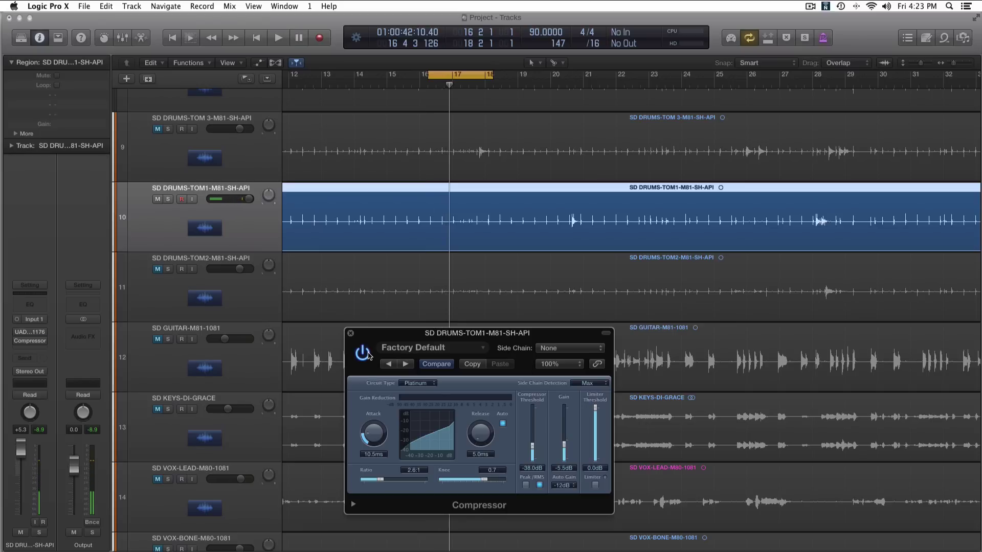
pyautogui.press('space')
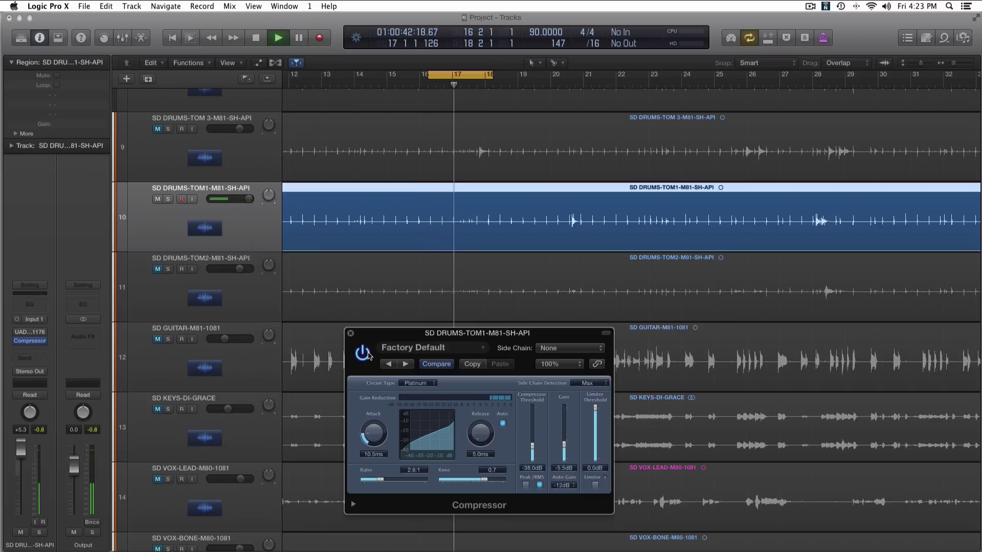
pyautogui.press('space')
# Close the bypassed tom Compressor, open the UAD 1176LN on the same track and enable it during playback.
pyautogui.click(350, 332)
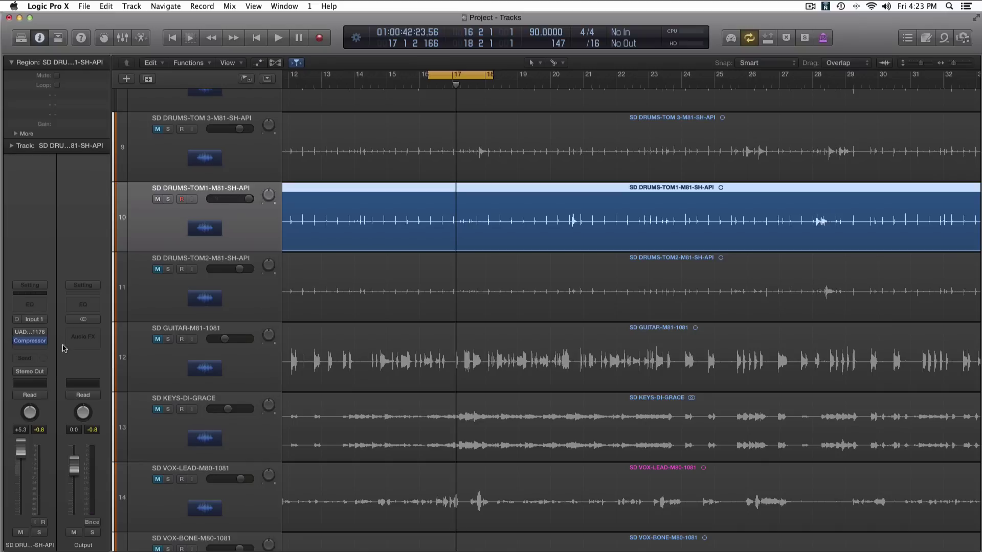
pyautogui.click(30, 334)
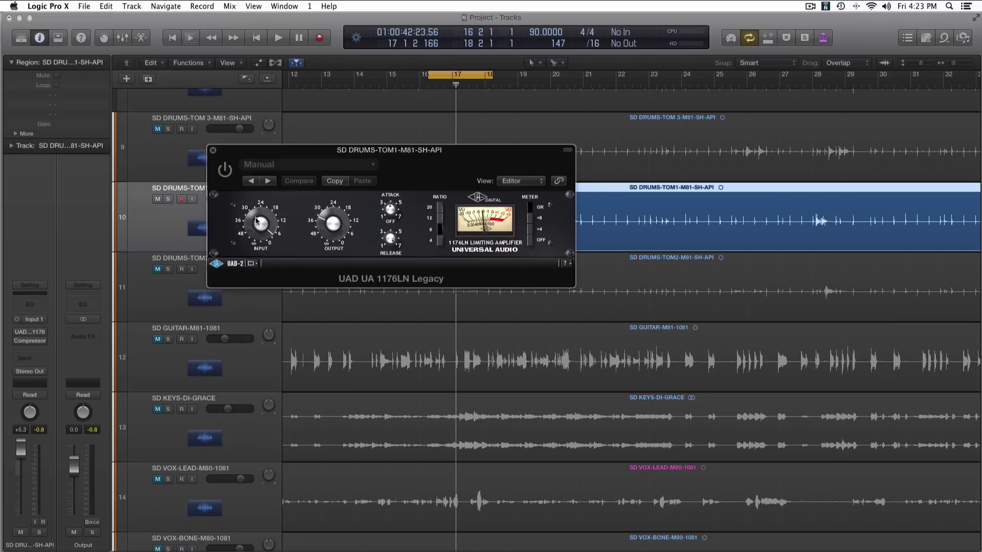
pyautogui.moveTo(292, 157); pyautogui.dragTo(365, 326)
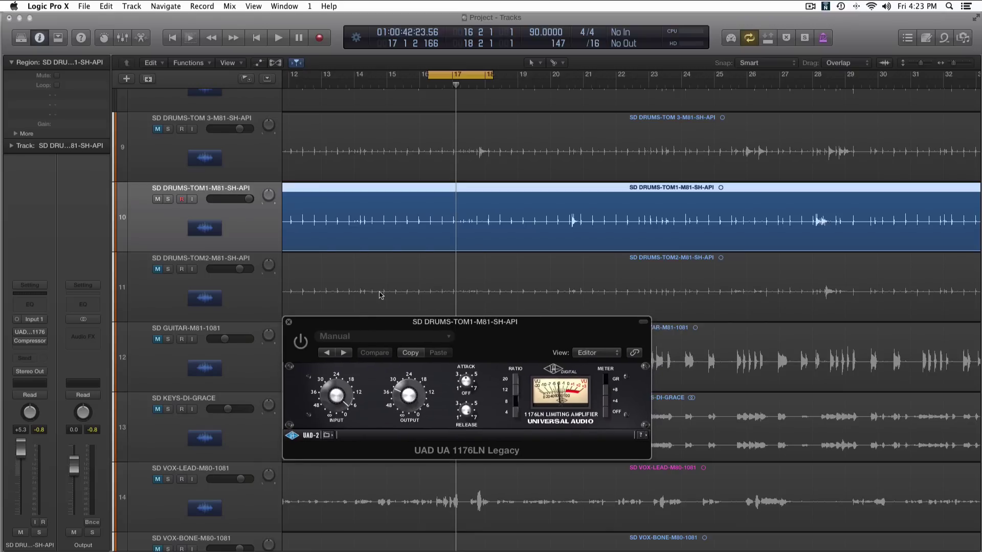
pyautogui.click(267, 229)
pyautogui.press('space')
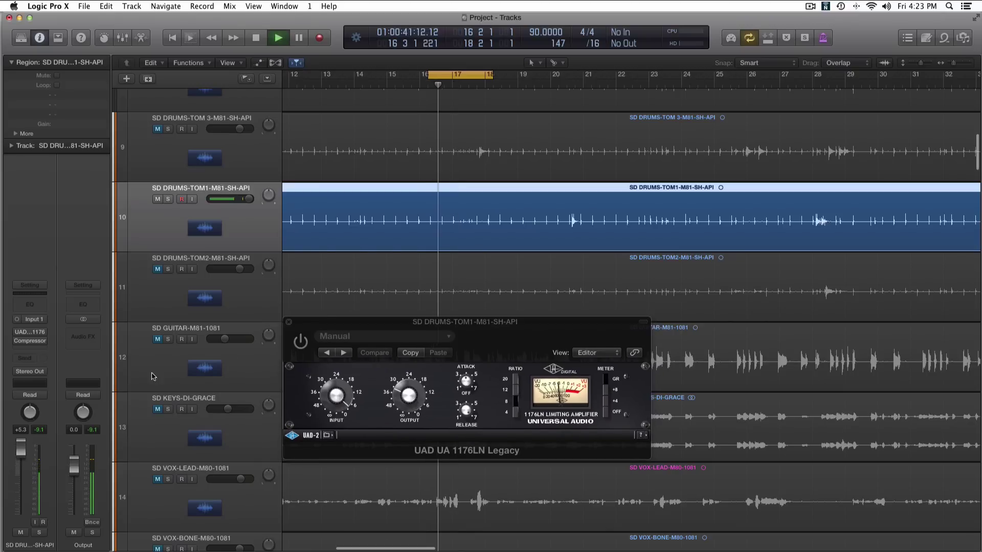
pyautogui.click(300, 341)
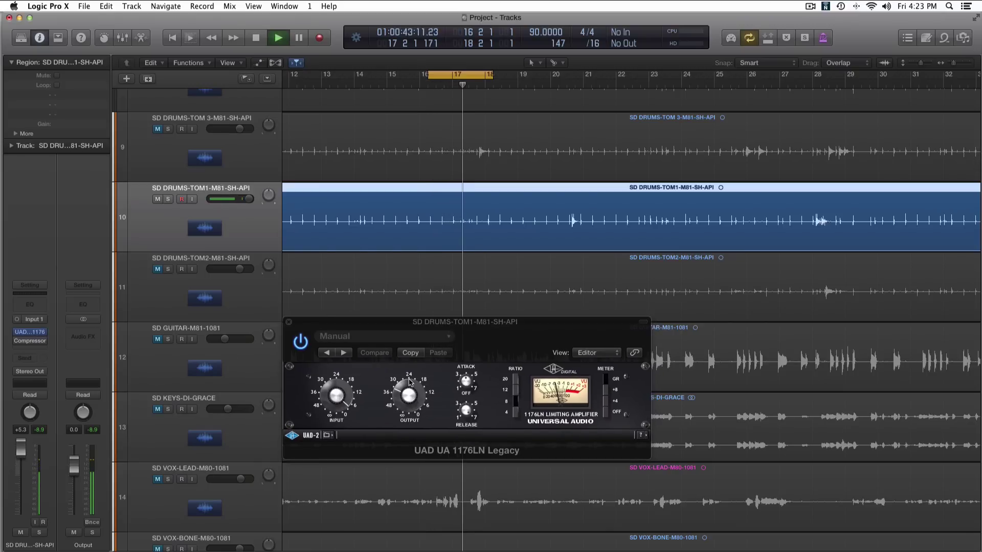
pyautogui.moveTo(407, 321); pyautogui.dragTo(417, 321)
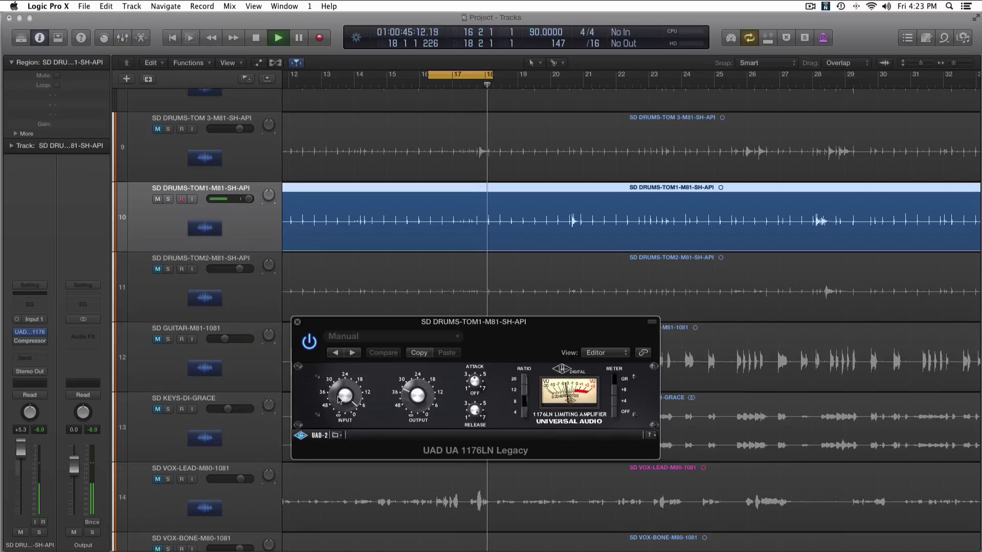
# Adjust the 1176LN's input knob and compare the cycled tom part with the 1176LN bypassed and enabled.
pyautogui.moveTo(346, 400); pyautogui.dragTo(347, 395)
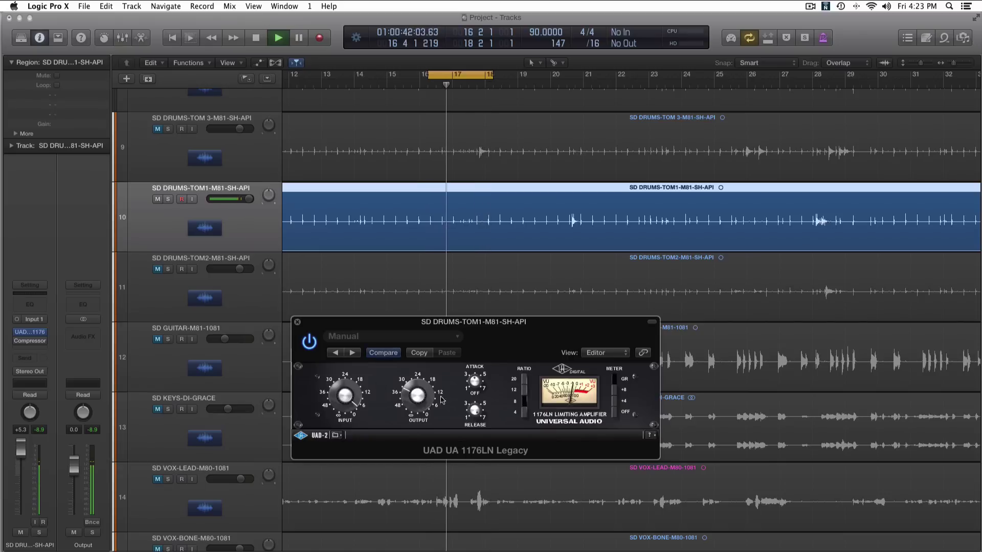
pyautogui.press('space')
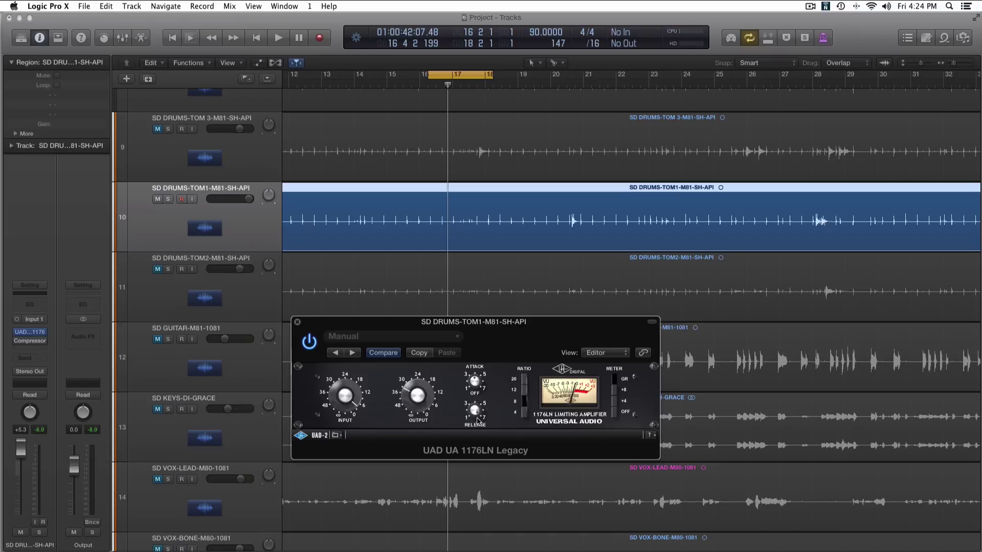
pyautogui.press('space')
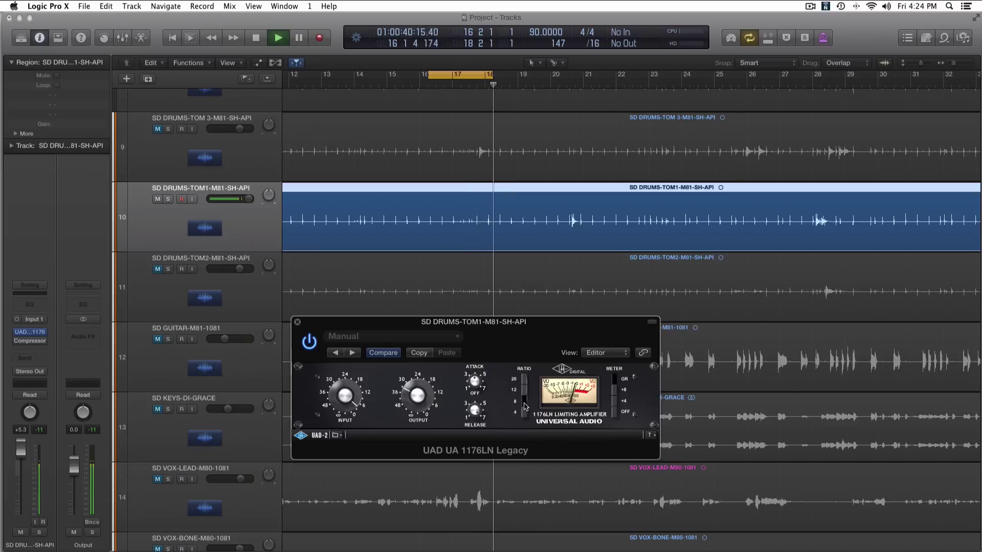
pyautogui.click(308, 342)
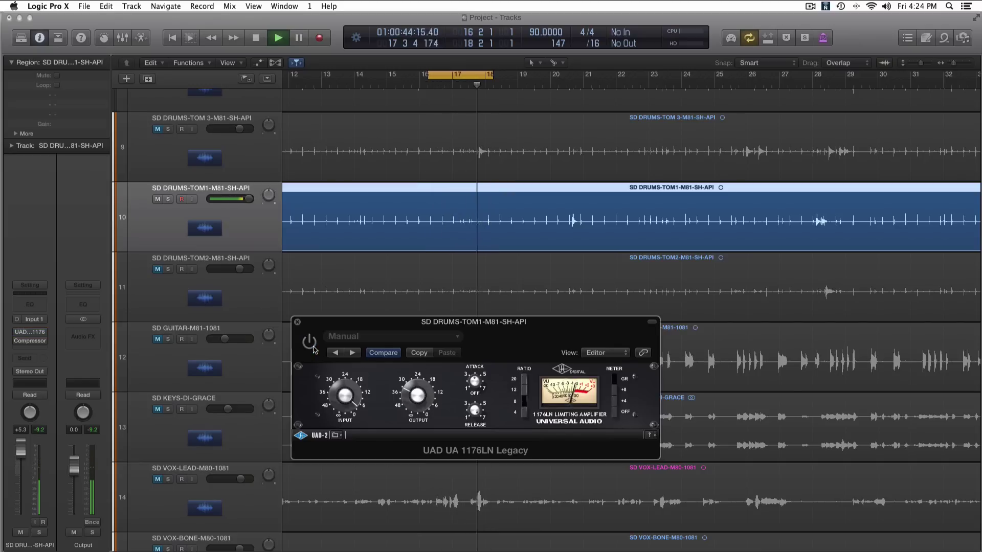
pyautogui.click(309, 342)
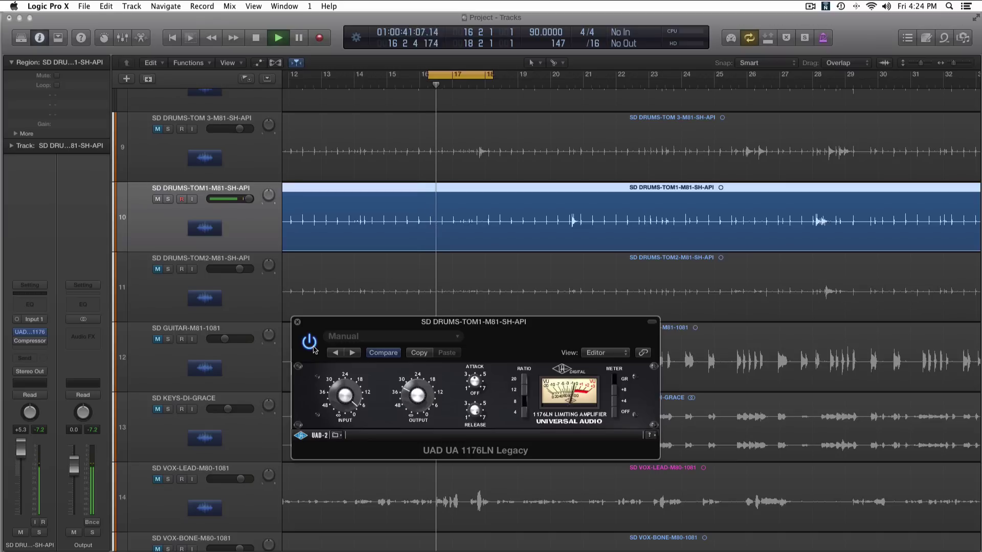
pyautogui.press('space')
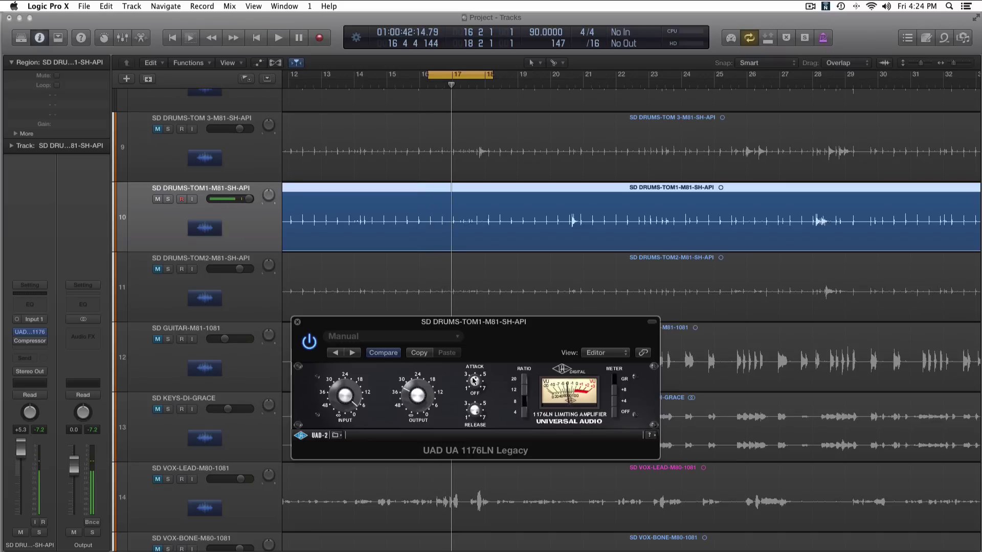
# Play and stop the cycled tom part several times to hear how the 1176LN compresses it.
pyautogui.press('space')
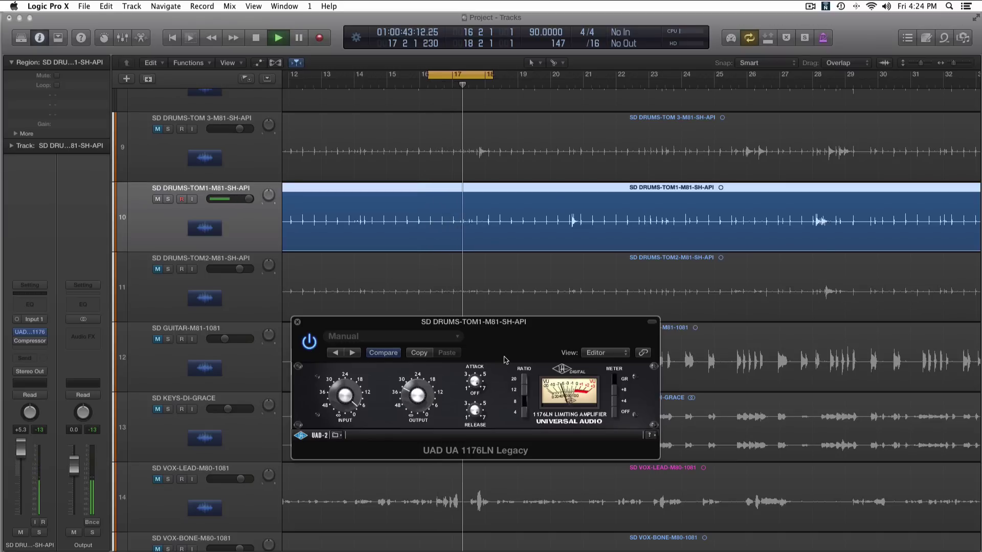
pyautogui.press('space')
pyautogui.press('space')
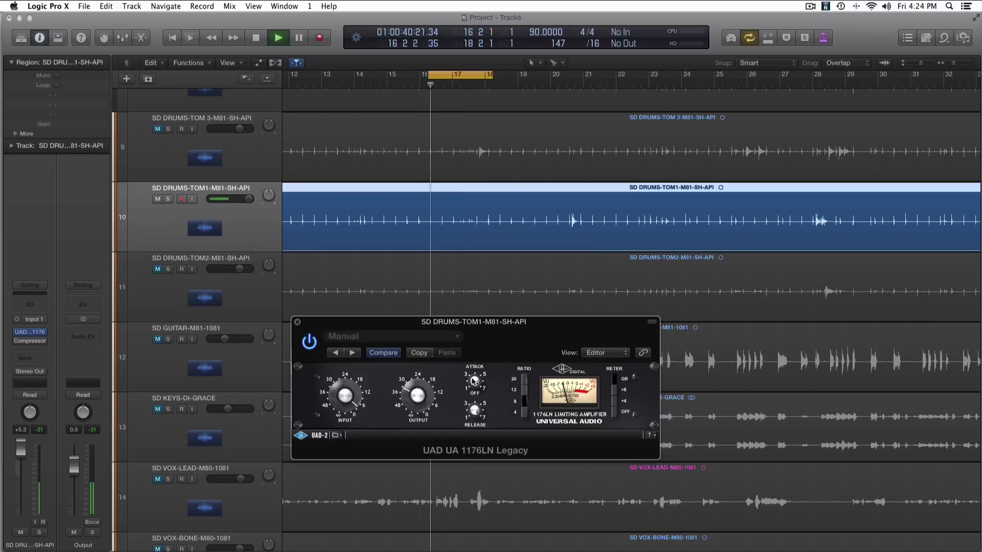
pyautogui.press('space')
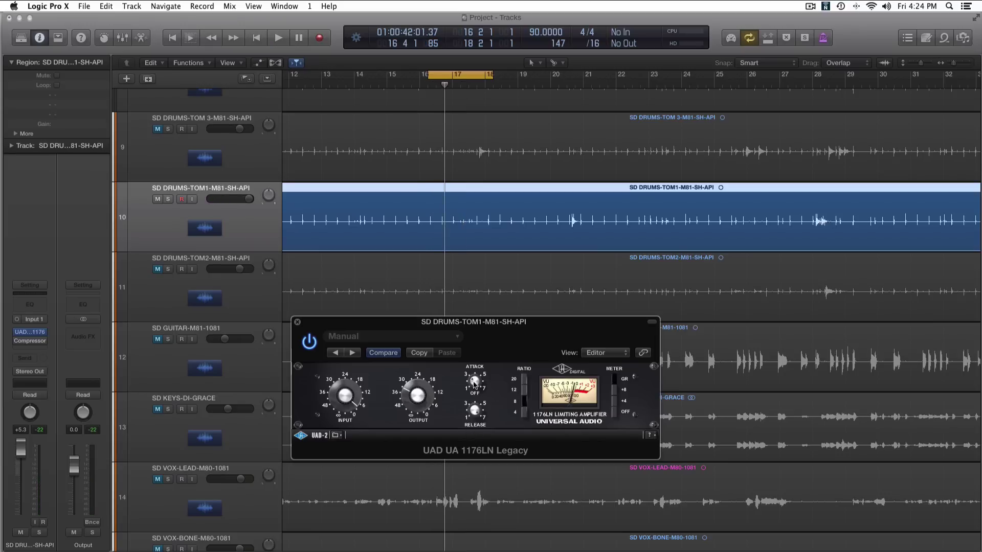
pyautogui.press('space')
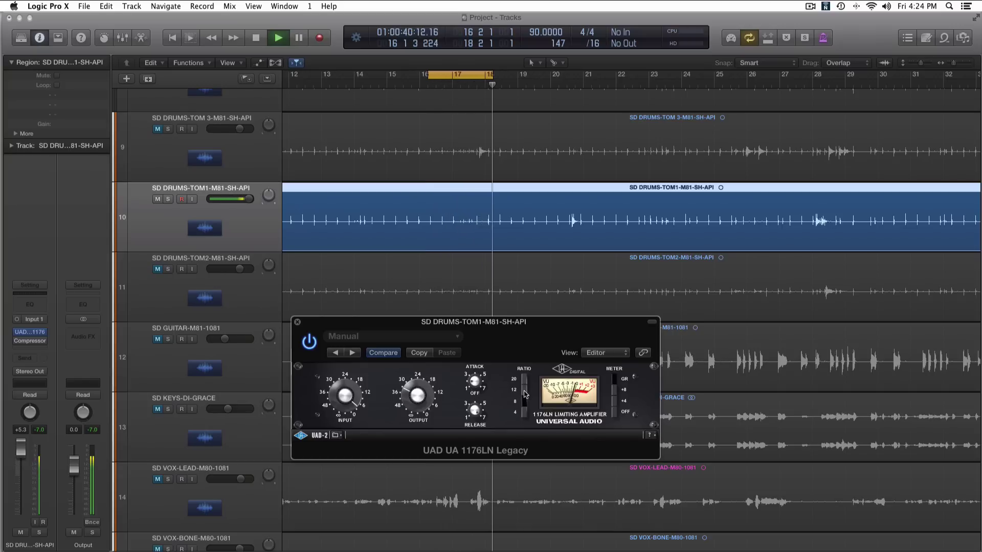
pyautogui.press('space')
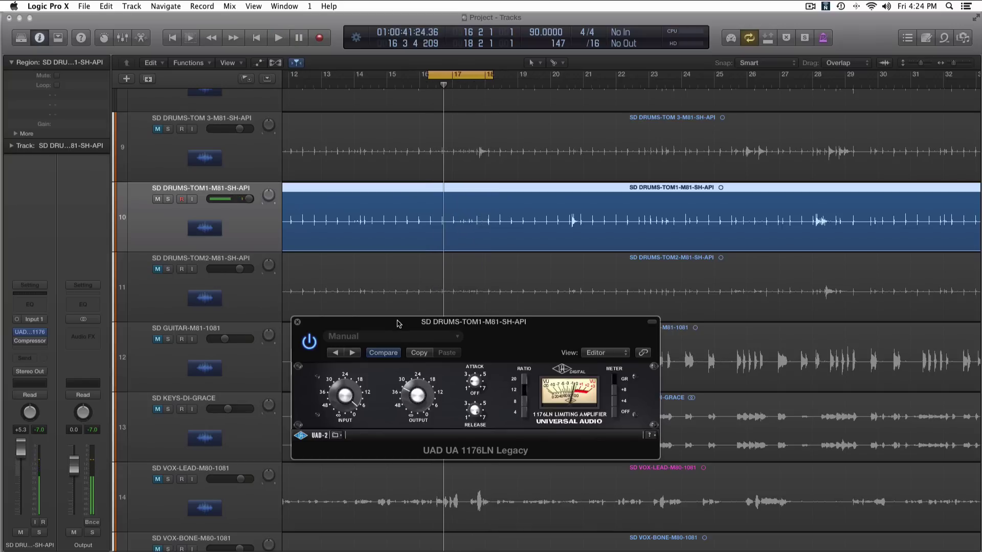
# Close the 1176LN window and mute the SD DRUMS-TOM1-M81-SH-API track.
pyautogui.moveTo(399, 324)
pyautogui.mouseDown()
pyautogui.moveTo(410, 349)
pyautogui.moveTo(393, 333)
pyautogui.mouseUp()
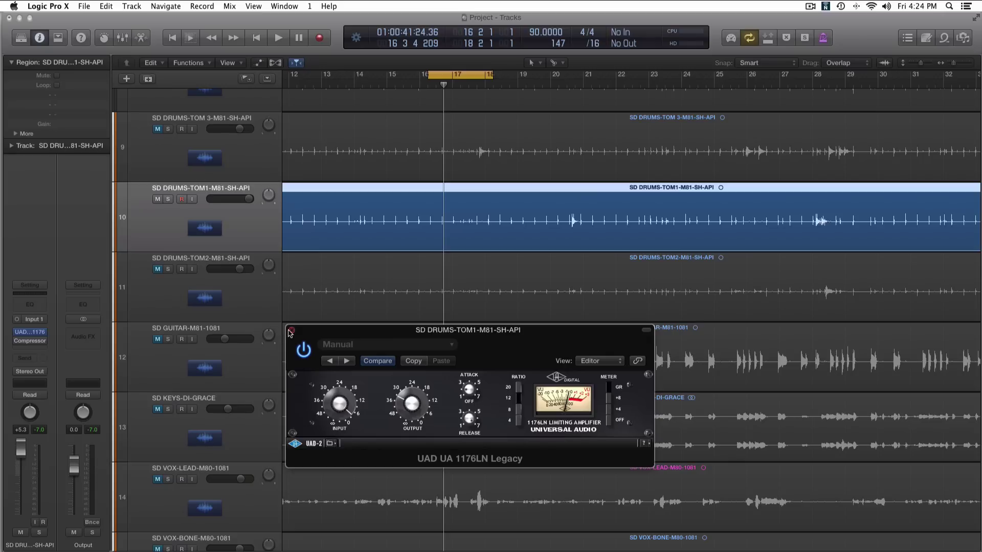
pyautogui.click(291, 329)
pyautogui.scroll(-1, 352, 287)
pyautogui.scroll(-5, 351, 286)
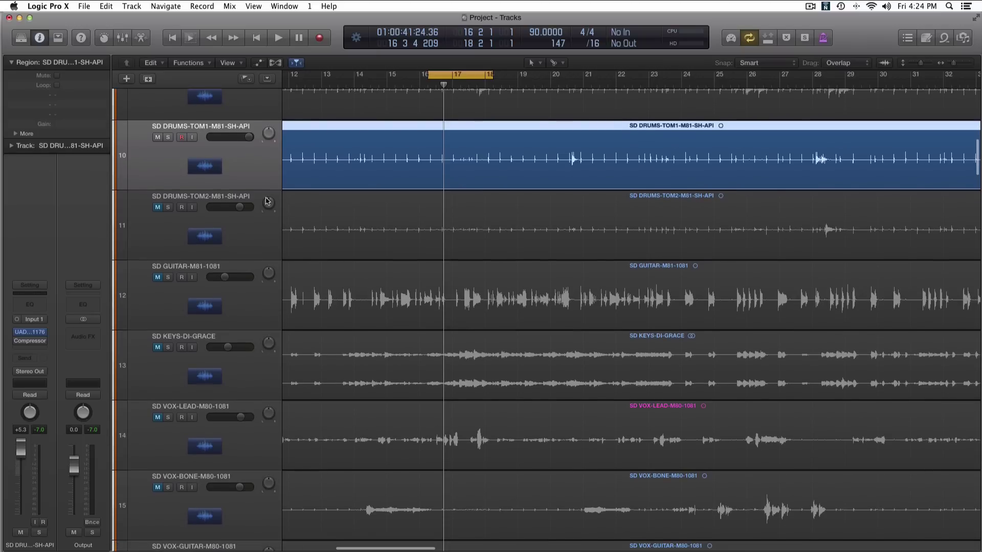
pyautogui.click(157, 137)
# Select and unmute the SD VOX-LEAD-M80-1081 track and bypass its Compressor.
pyautogui.scroll(-5, 377, 321)
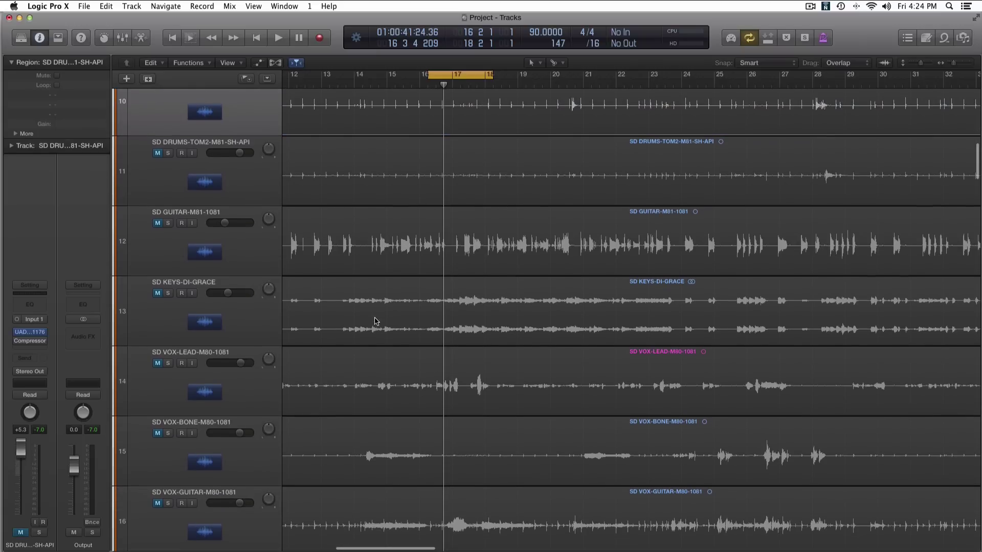
pyautogui.scroll(-4, 377, 321)
pyautogui.click(219, 349)
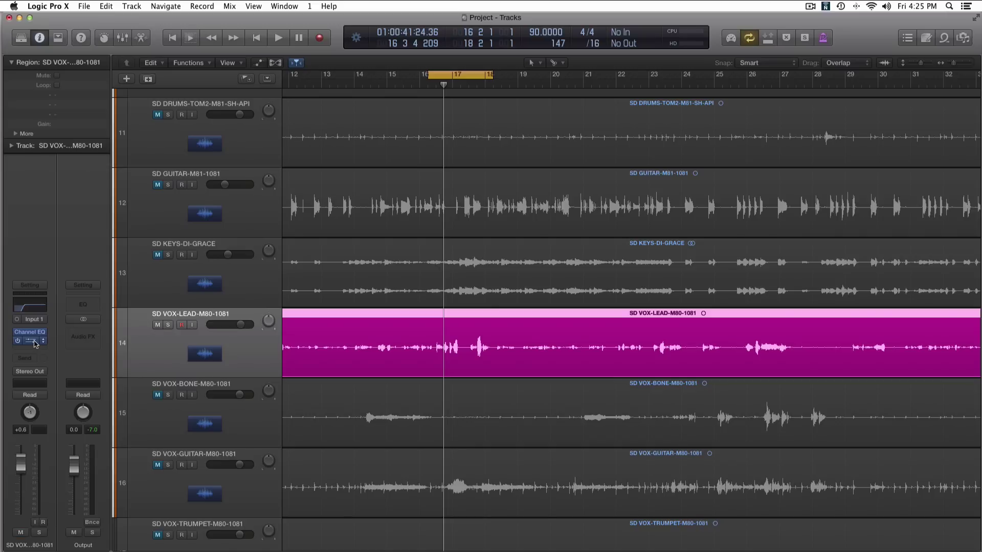
pyautogui.click(16, 340)
# Insert the Waves CLA Vocals plug-in as Mono->Stereo after the lead vocal's Compressor and move its window clear of the track headers.
pyautogui.click(29, 350)
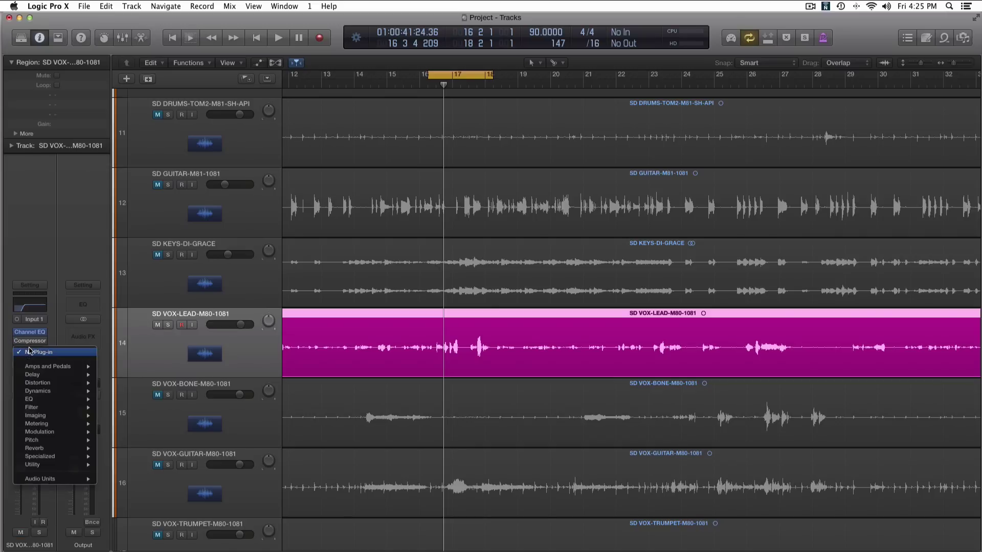
pyautogui.moveTo(59, 479)
pyautogui.moveTo(146, 543)
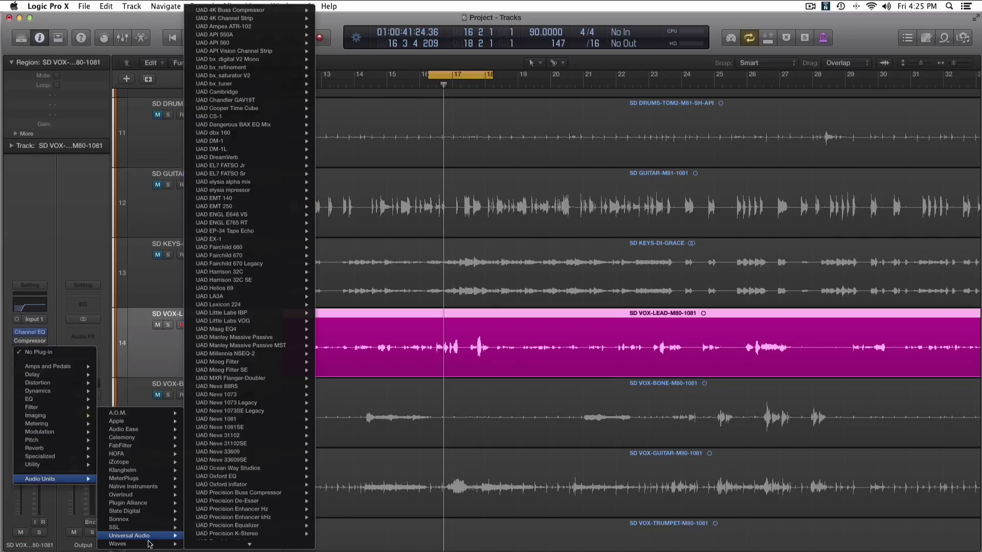
pyautogui.moveTo(272, 281)
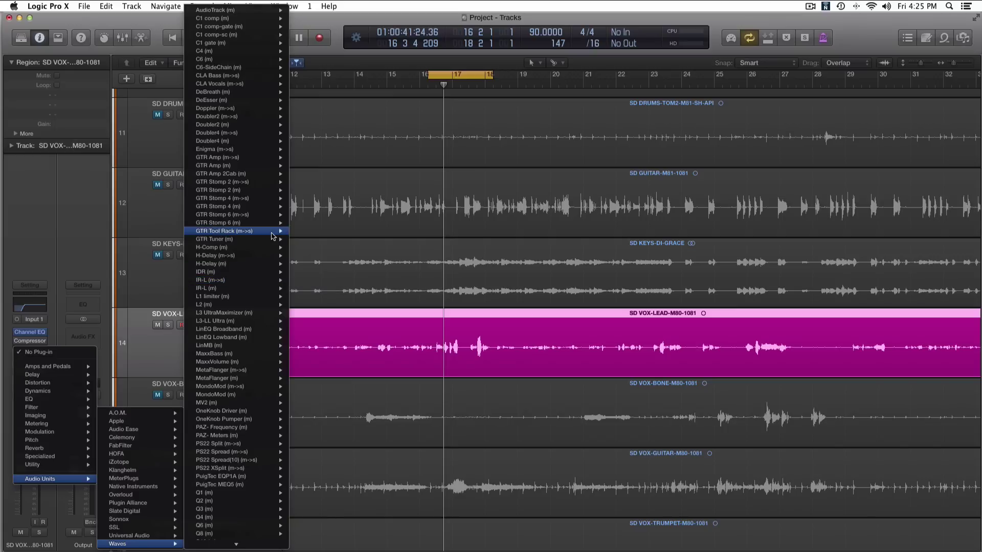
pyautogui.moveTo(261, 84)
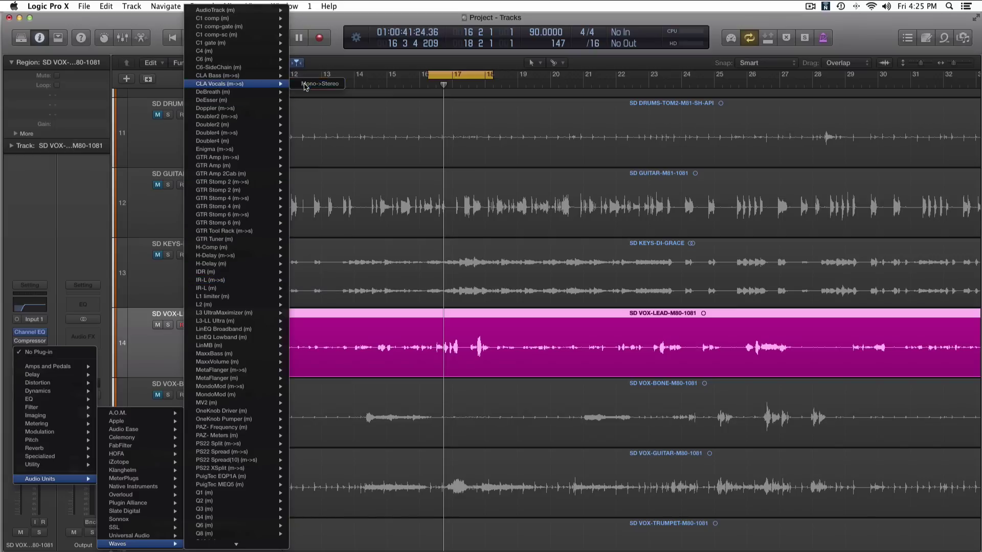
pyautogui.click(301, 85)
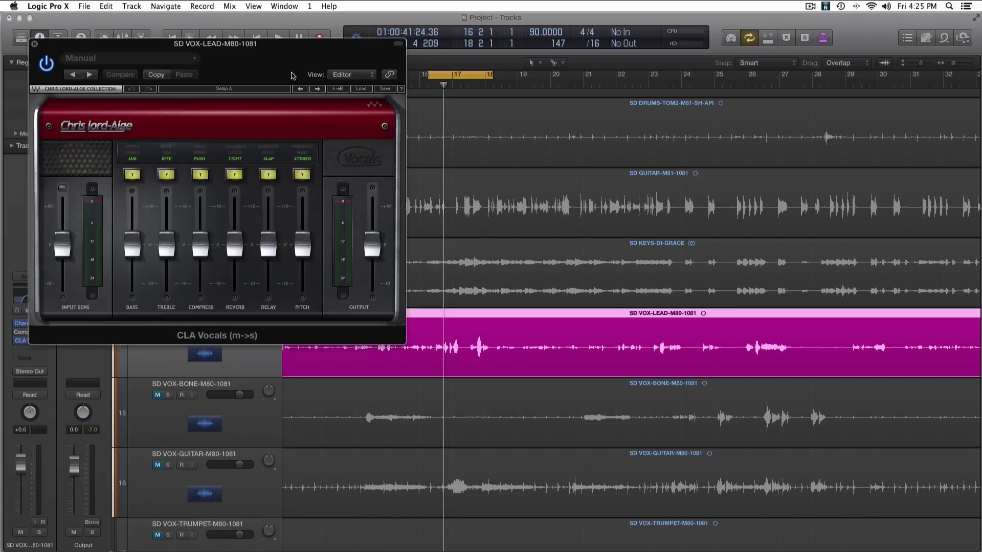
pyautogui.moveTo(268, 47); pyautogui.dragTo(805, 213)
# Turn off the reverb, delay, pitch, bass, treble and compress sections of CLA Vocals.
pyautogui.click(773, 345)
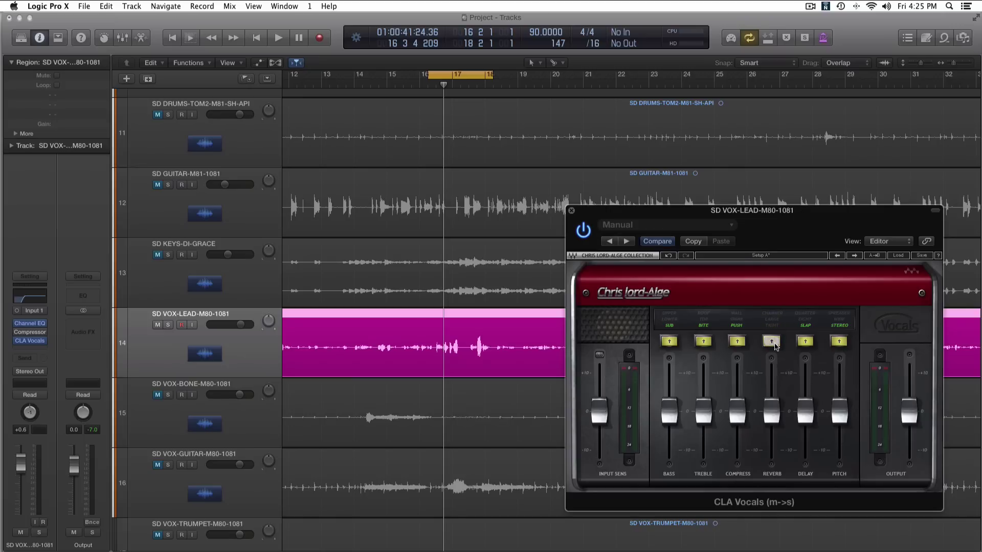
pyautogui.click(809, 343)
pyautogui.click(839, 342)
pyautogui.click(669, 341)
pyautogui.click(703, 341)
pyautogui.click(737, 342)
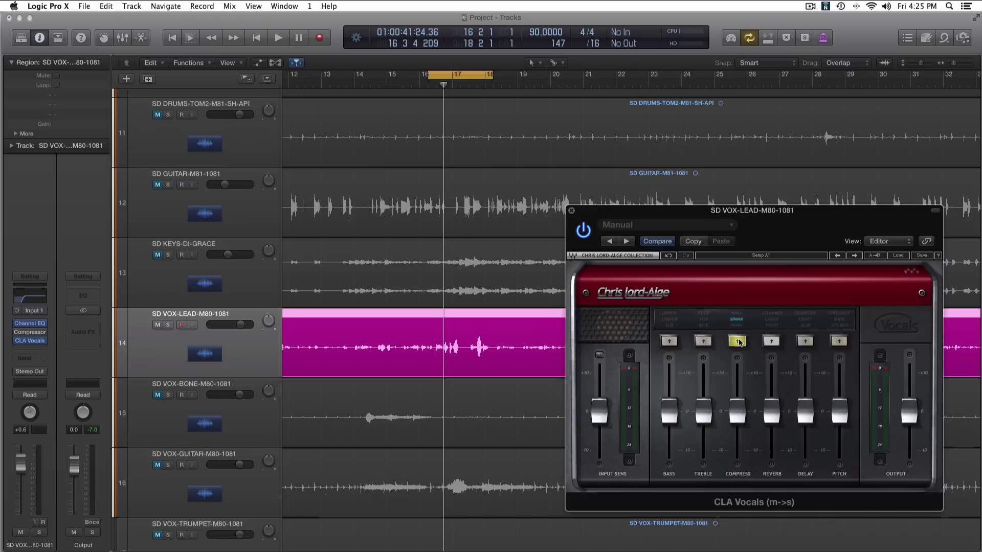
pyautogui.click(737, 342)
pyautogui.moveTo(703, 213); pyautogui.dragTo(692, 214)
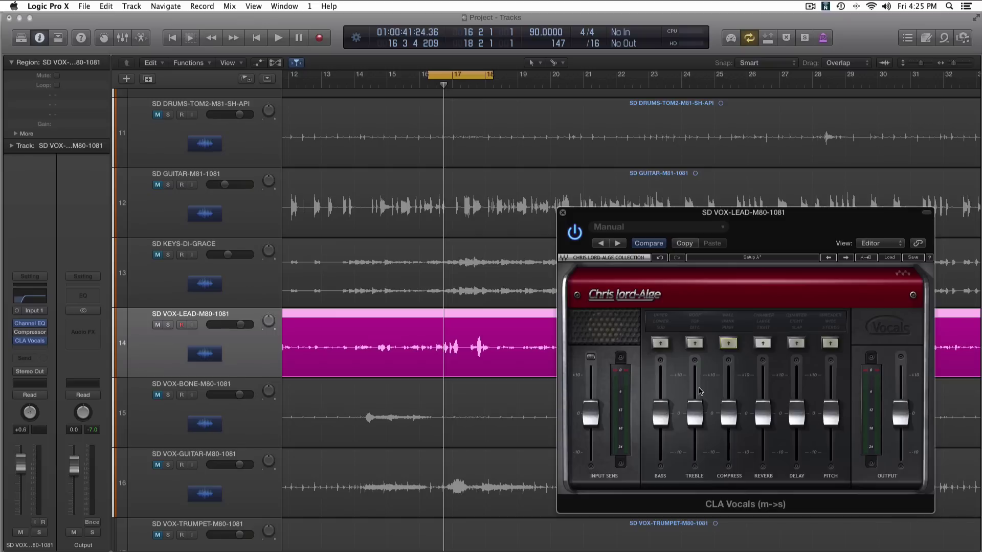
# Enable bass Sub, treble Bite and compress Push in CLA Vocals, raising the compress fader and setting treble to 1.7 while the vocal loop plays.
pyautogui.click(660, 343)
pyautogui.click(695, 343)
pyautogui.click(728, 343)
pyautogui.press('space')
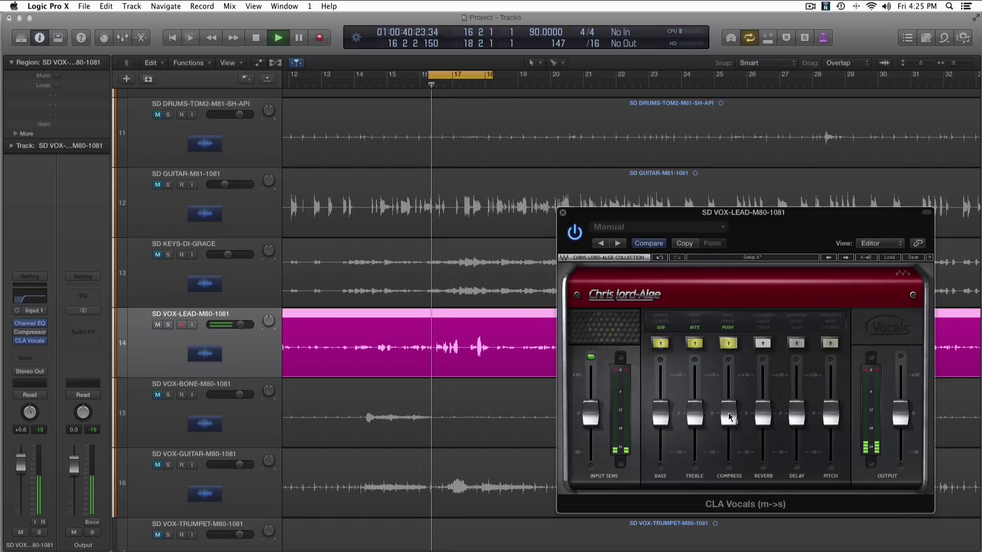
pyautogui.moveTo(730, 417); pyautogui.dragTo(700, 413)
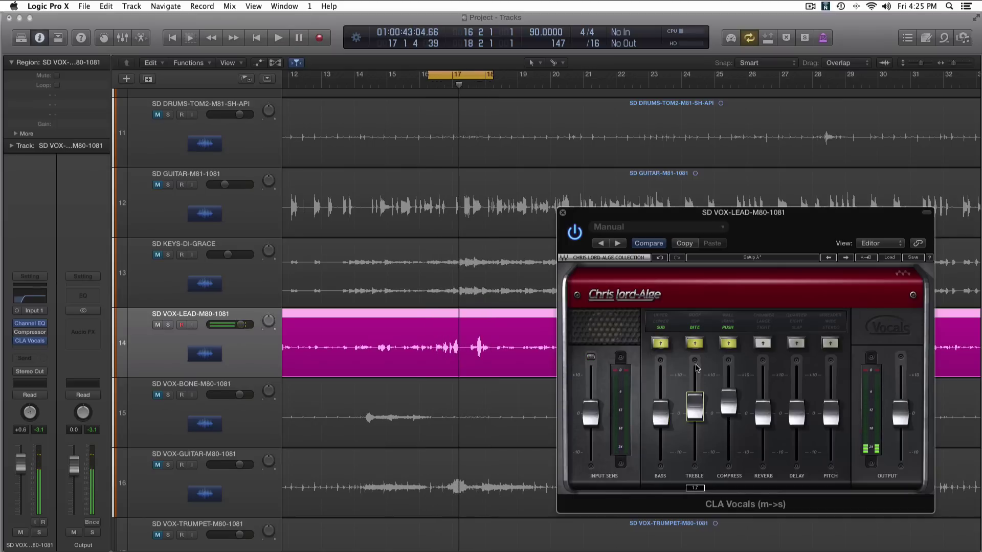
# Bypass CLA Vocals on the lead vocal and close its window.
pyautogui.moveTo(609, 212); pyautogui.dragTo(593, 229)
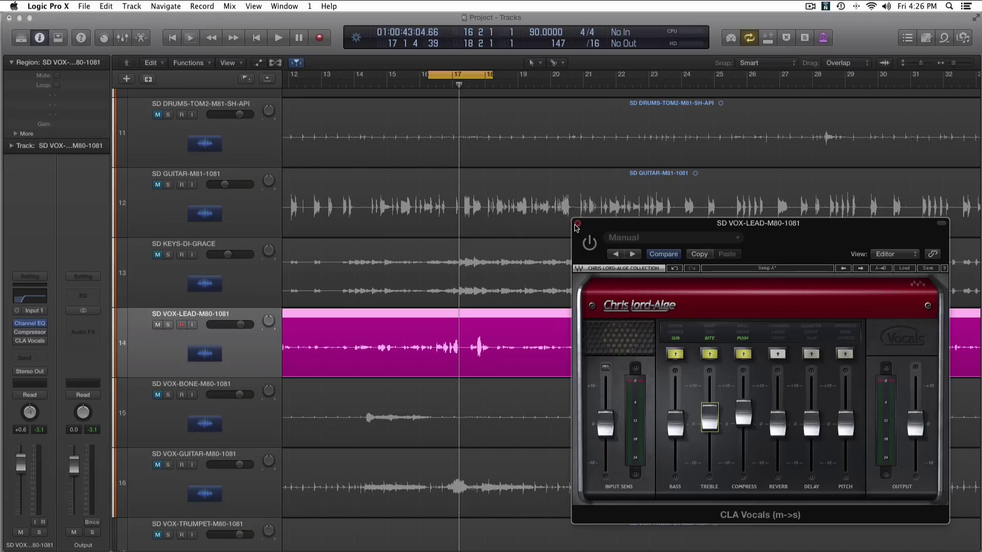
pyautogui.click(577, 224)
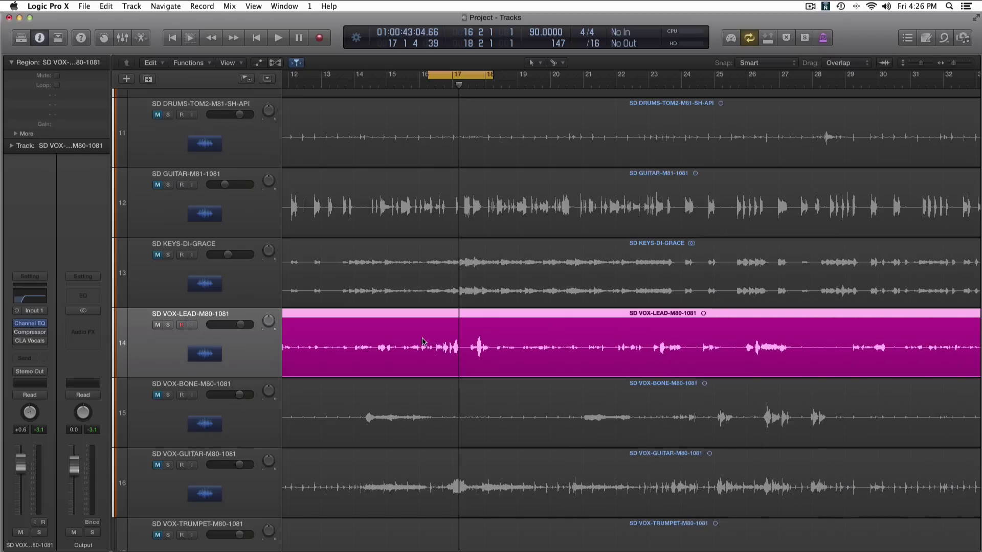
pyautogui.scroll(2, 422, 342)
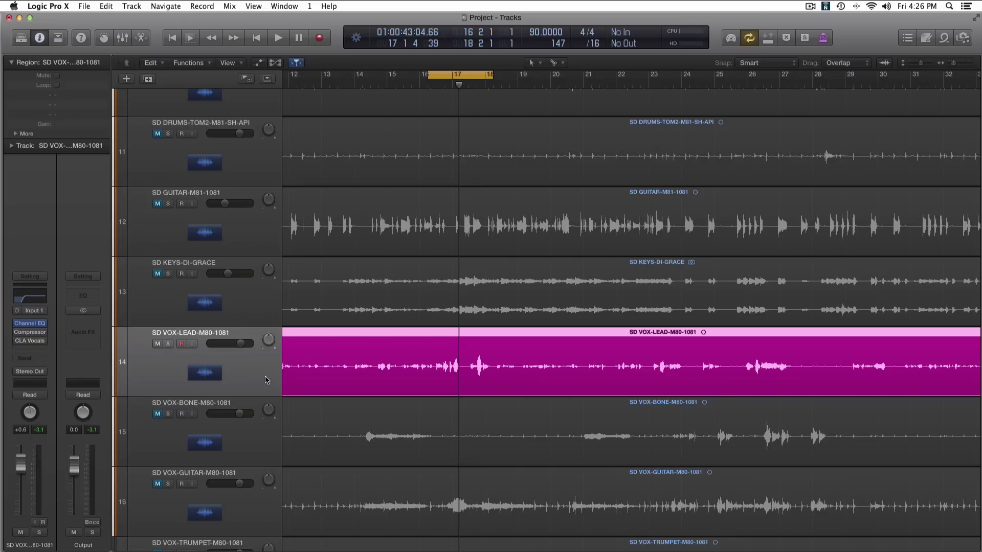
pyautogui.press('cmd+Tab')
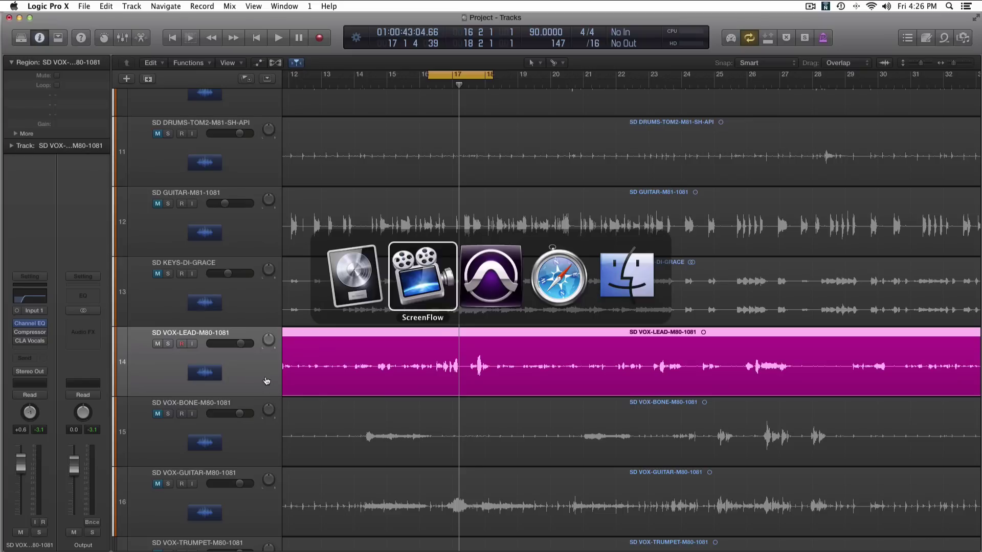